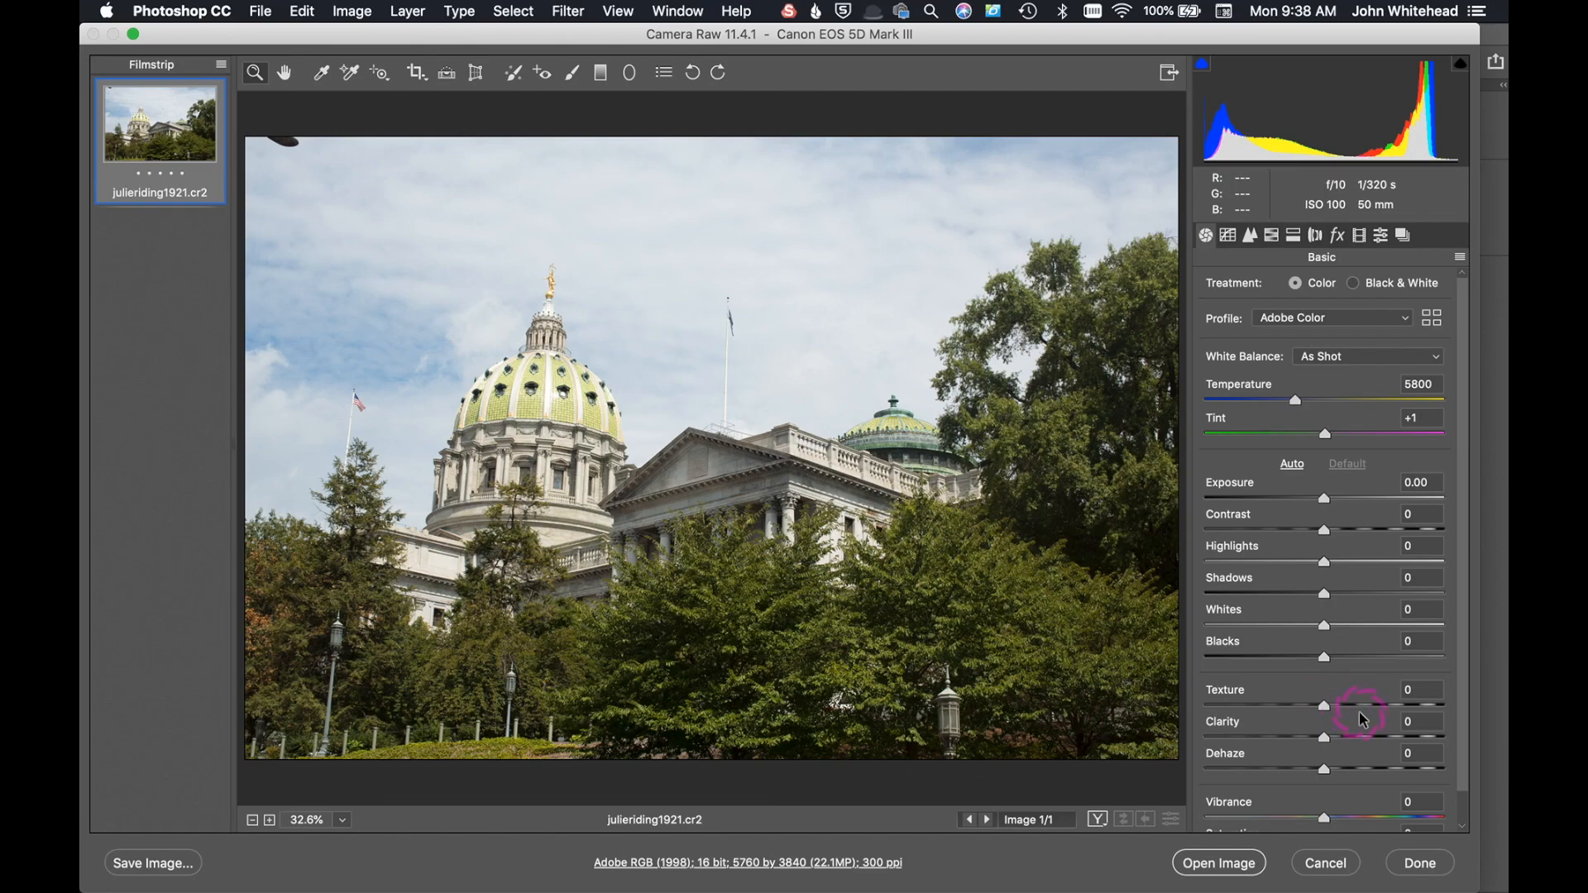
- Try Clarity at +40 on the raw photo and return it to 0
left_click_drag(1333, 746, 1373, 743)
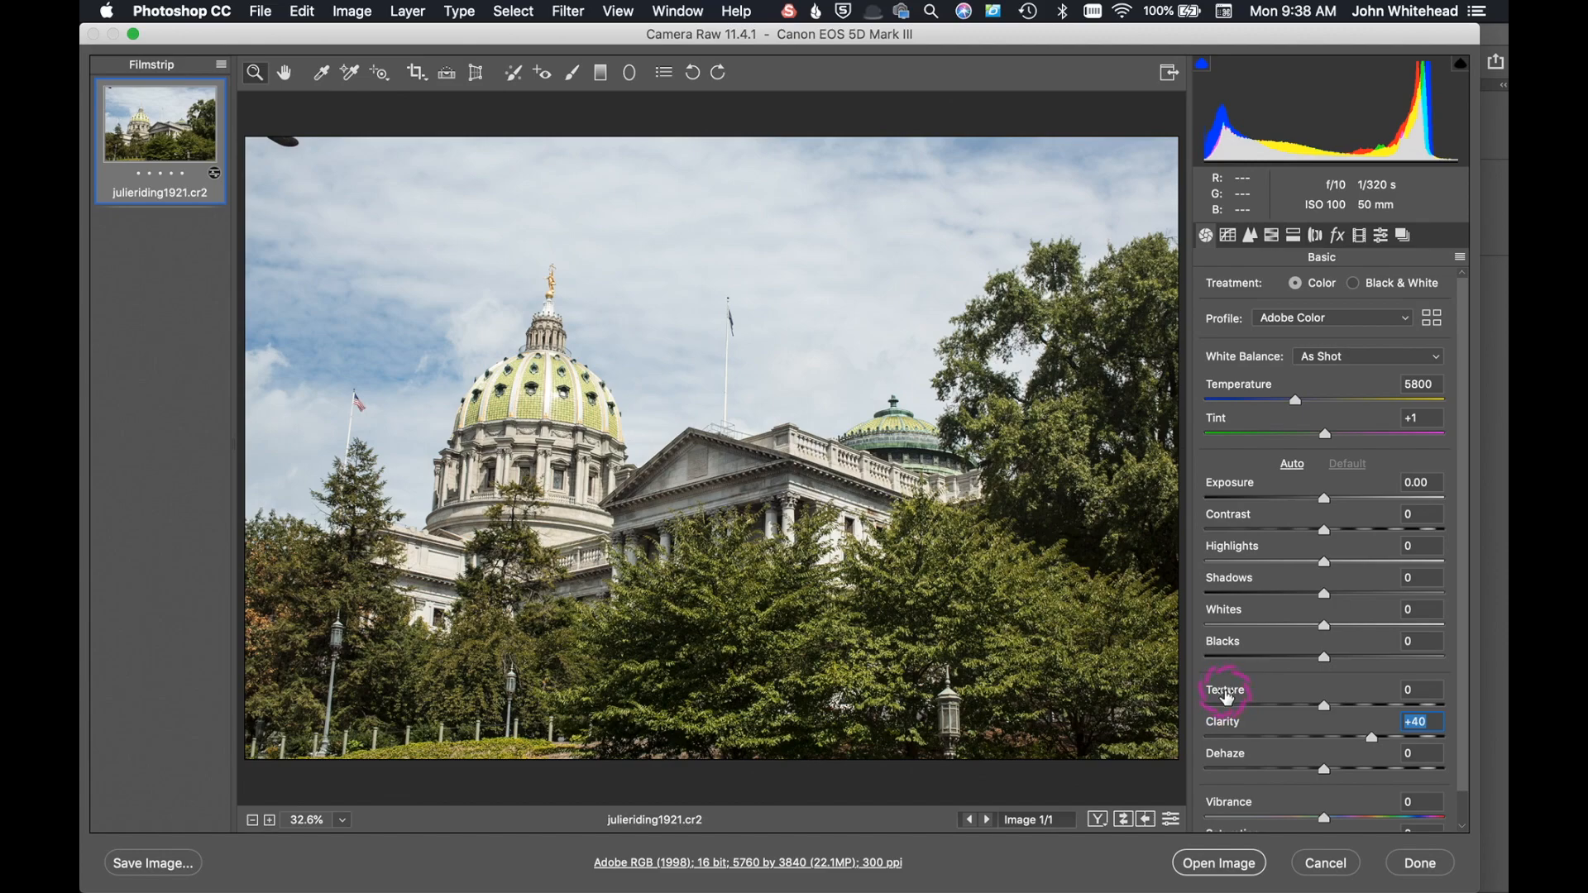
left_click_drag(1387, 747, 1328, 755)
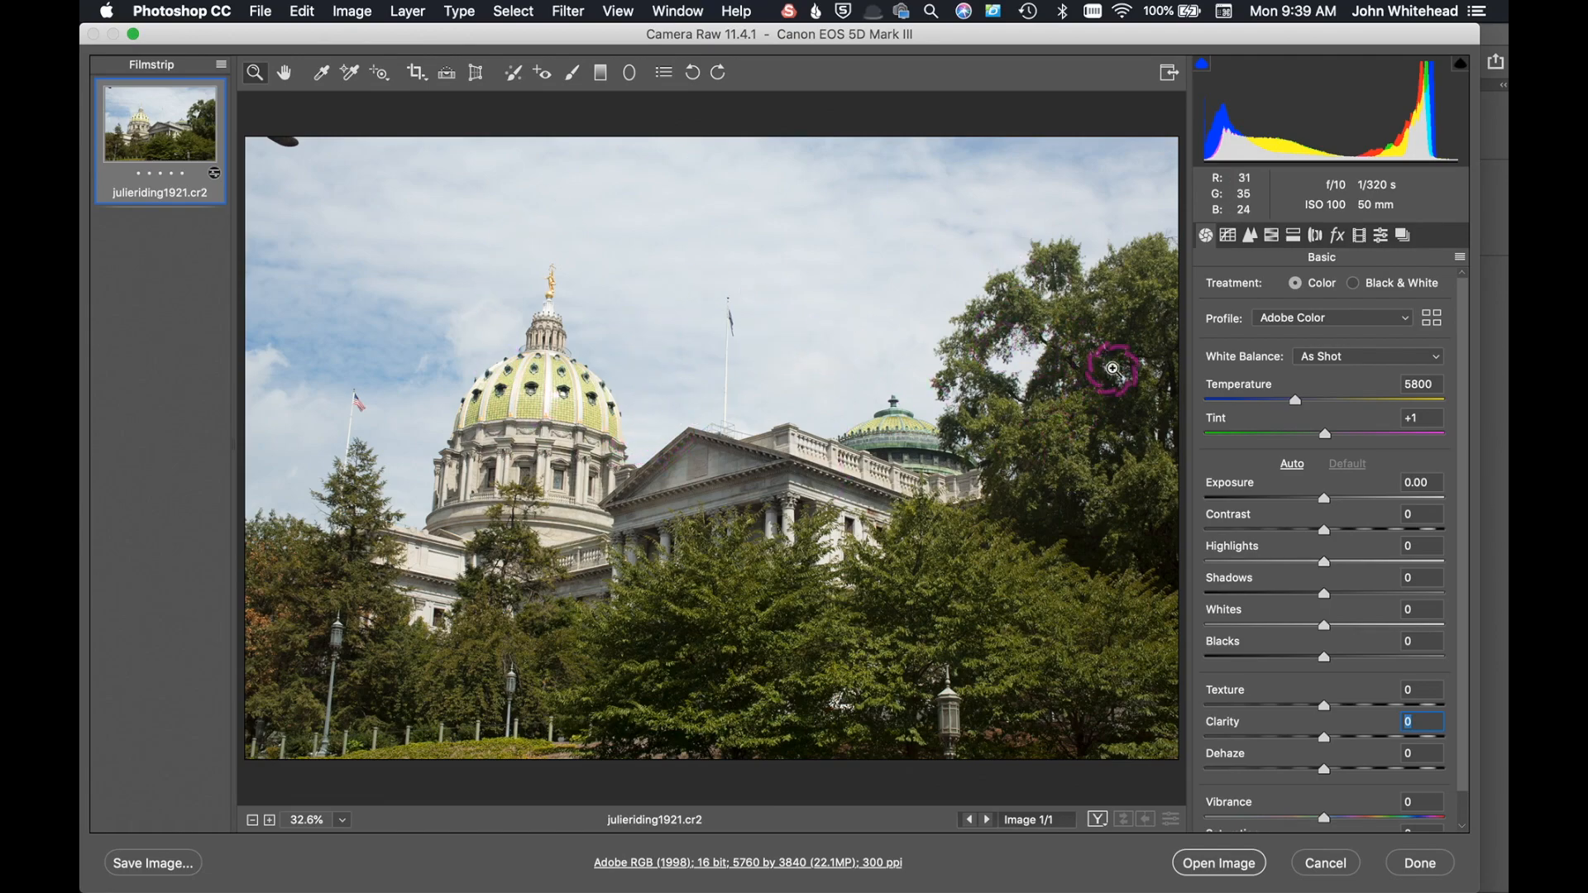
- Set Contrast to -9 and Shadows to +10, lower Exposure slightly, and open the raw photo in Photoshop
left_click(1315, 536)
left_click(1336, 594)
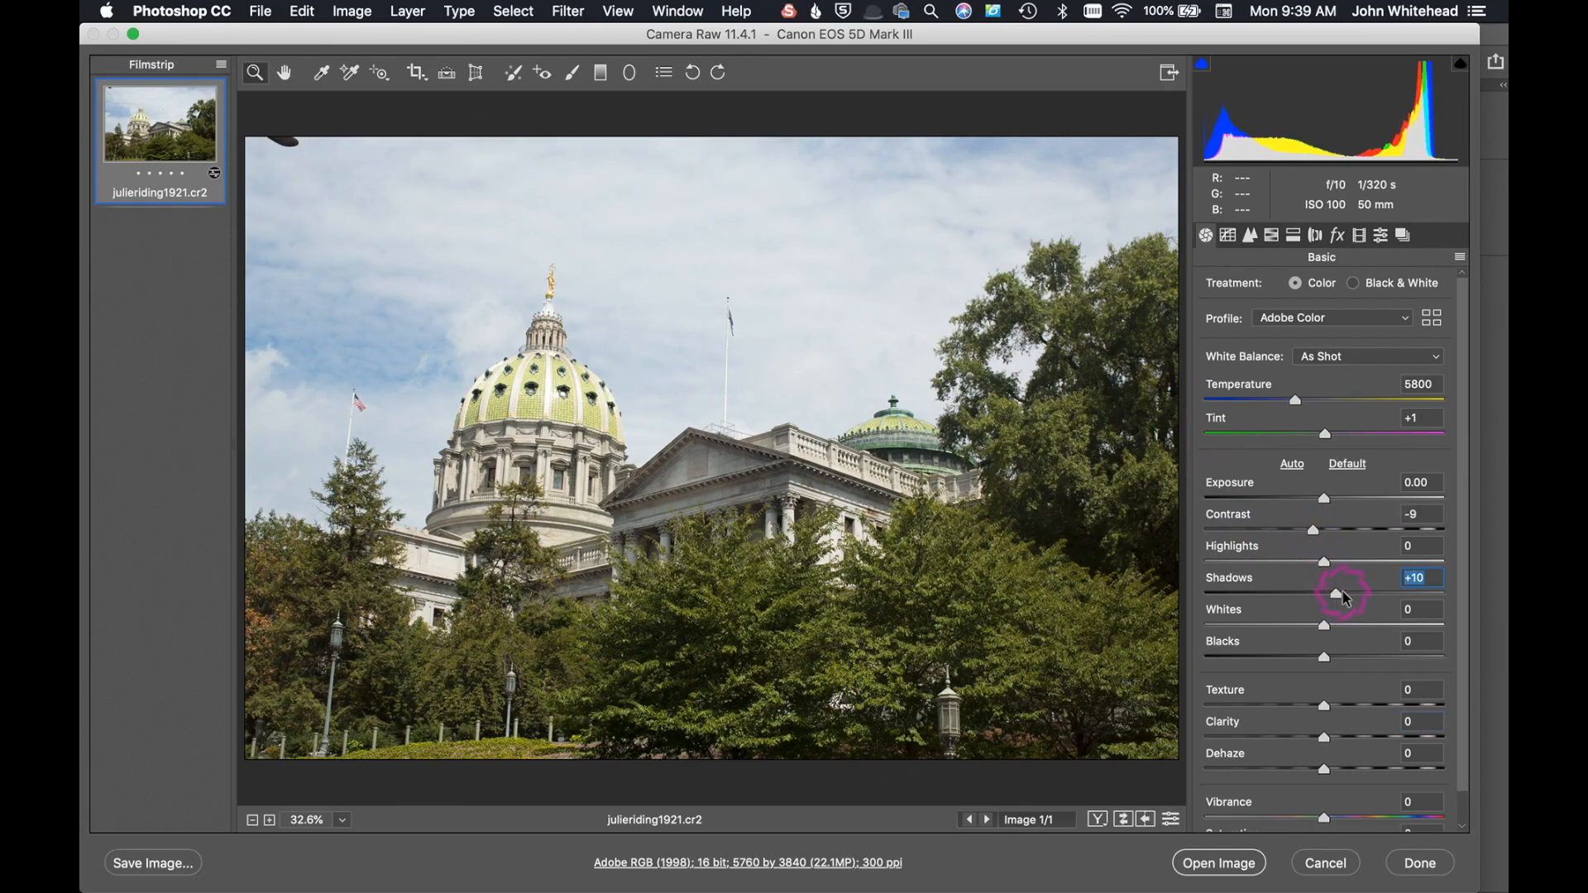
left_click_drag(1321, 503, 1313, 501)
left_click(1201, 859)
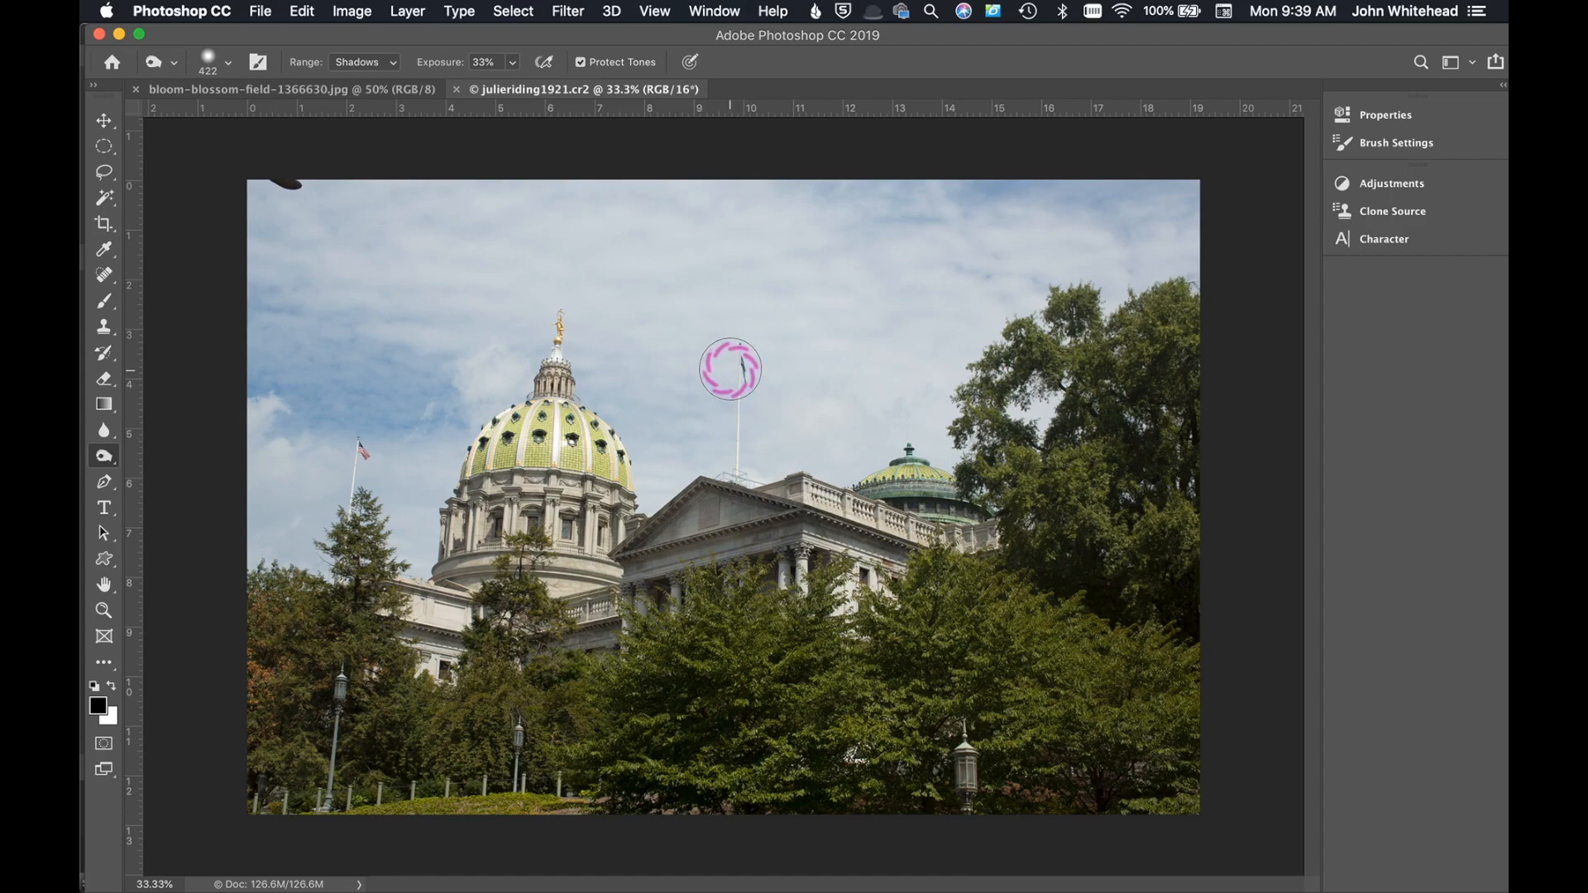
- Crop the photo at a 2:3 ratio to about 5256 × 3504 px, trimming all edges evenly
left_click(102, 225)
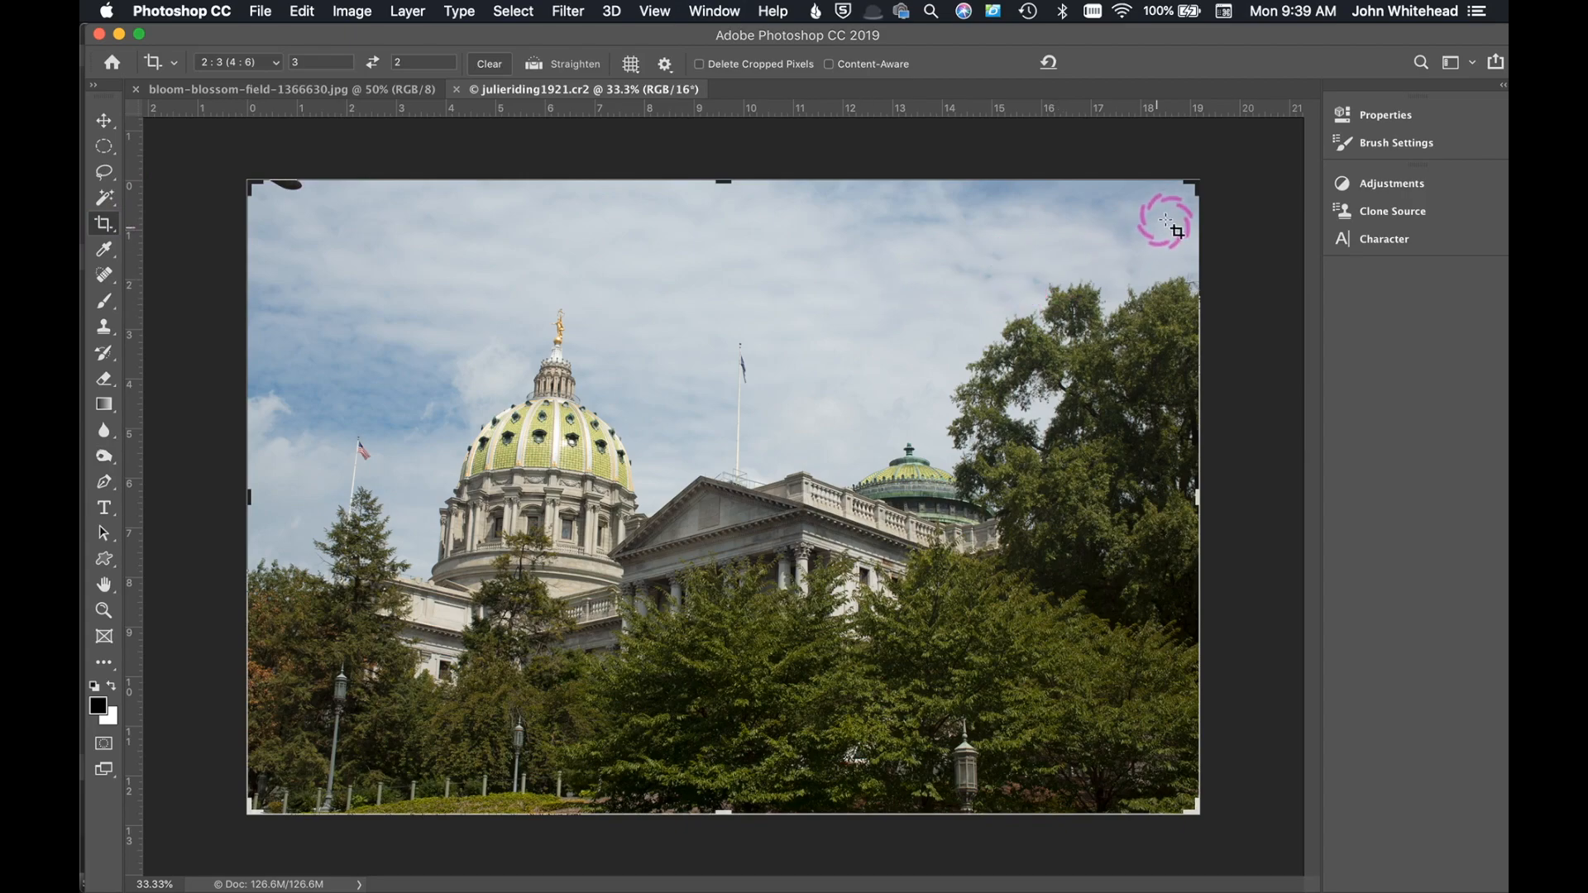
left_click(1188, 188)
left_click_drag(1180, 203, 1161, 222)
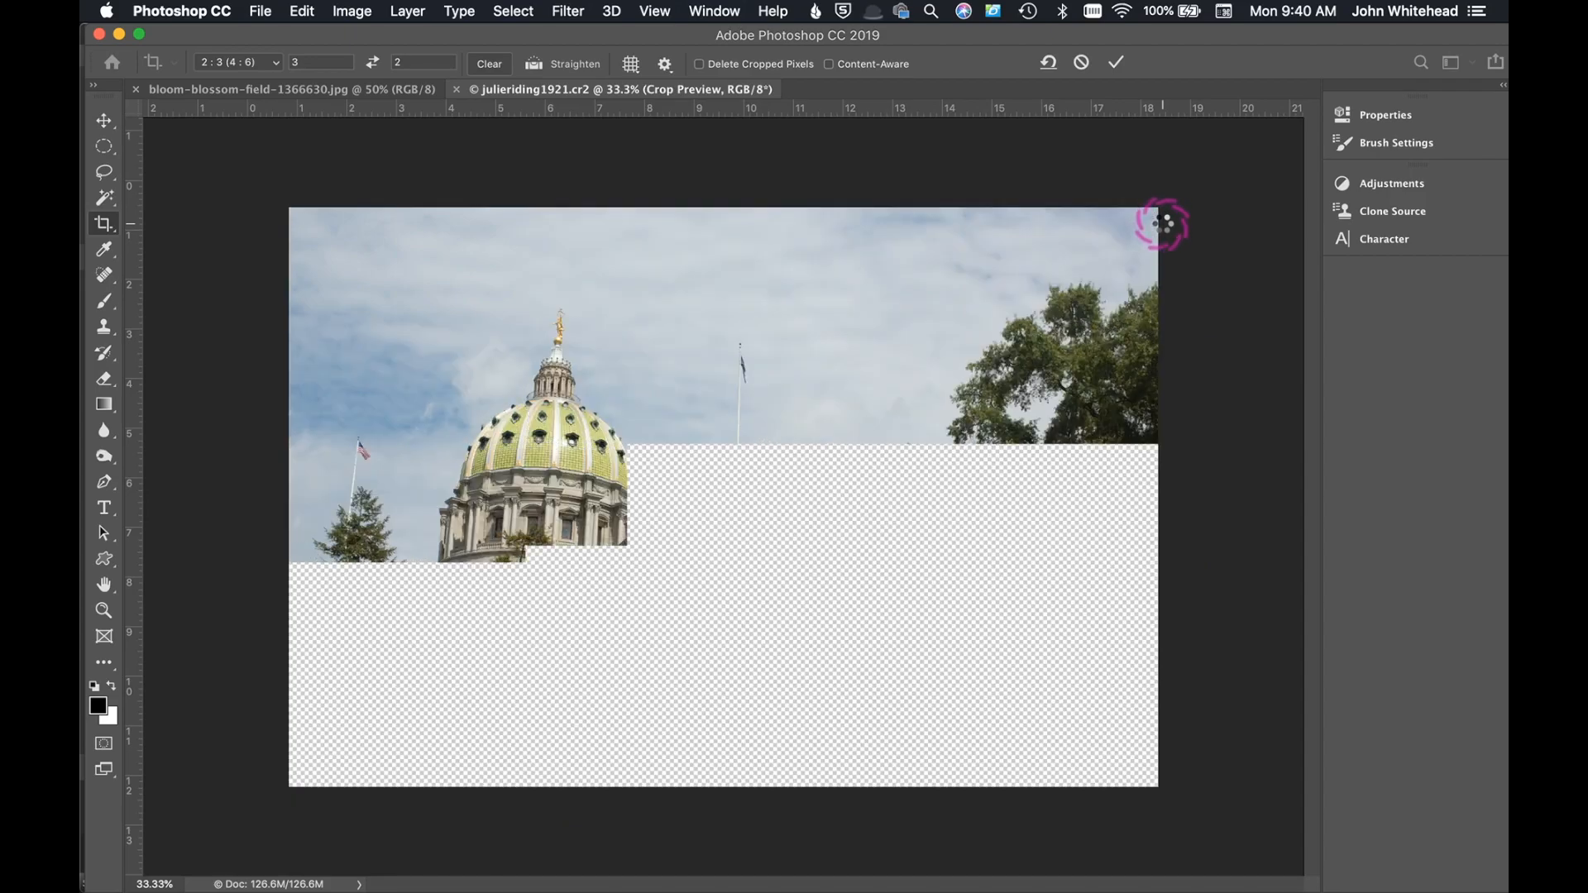
key("b")
key("super+equal")
key("super+minus")
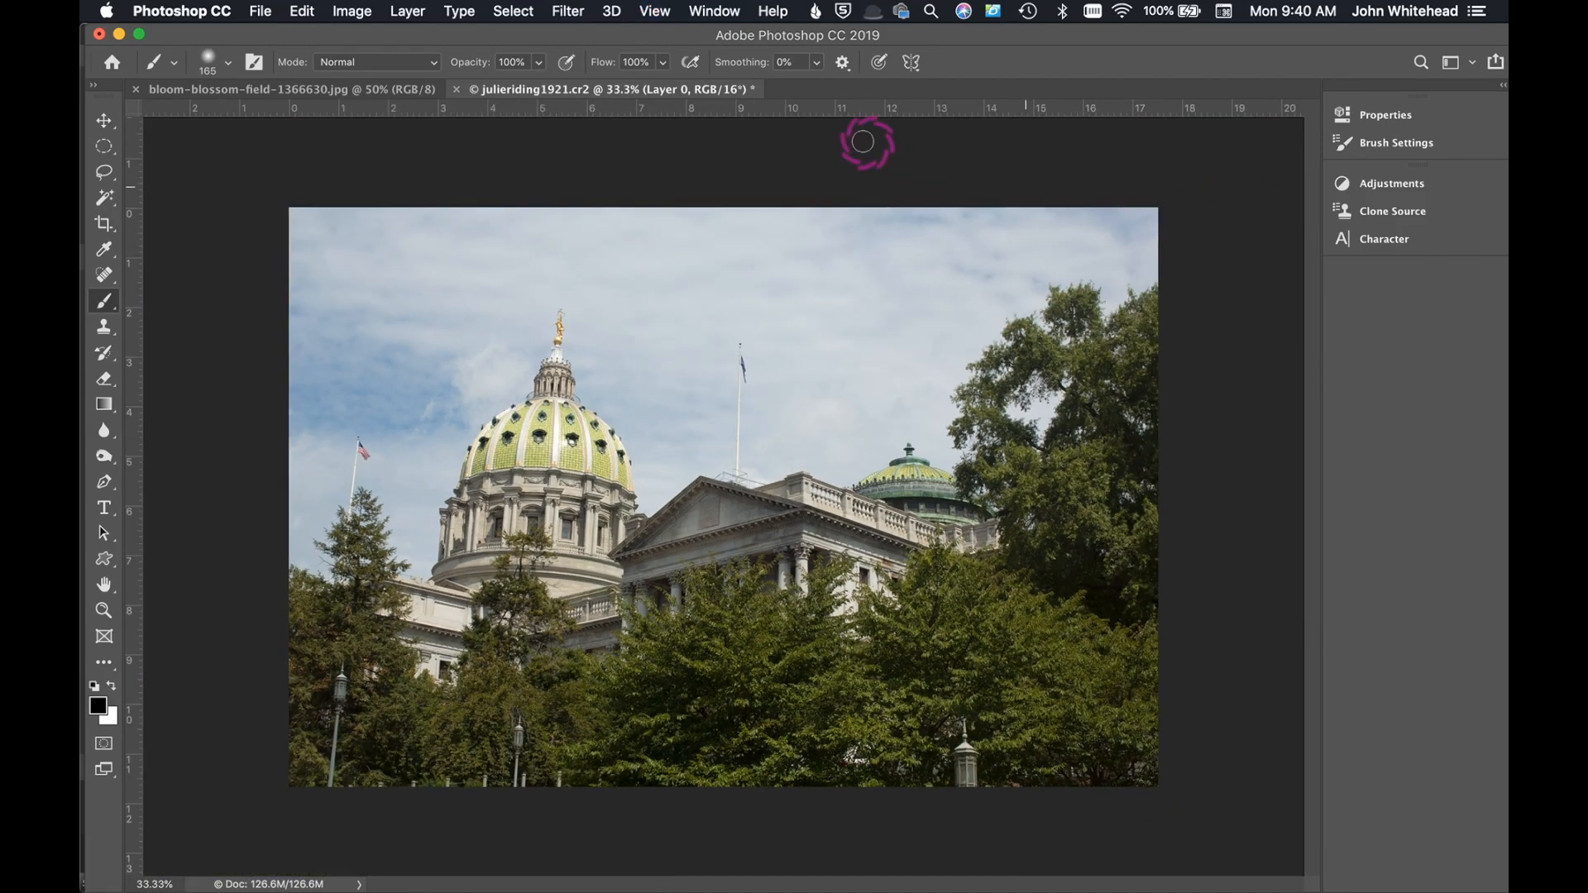
- Resize the image to a width of 2000 px, keeping 300 pixels/inch and Preserve Details 2.0 resampling
left_click(361, 11)
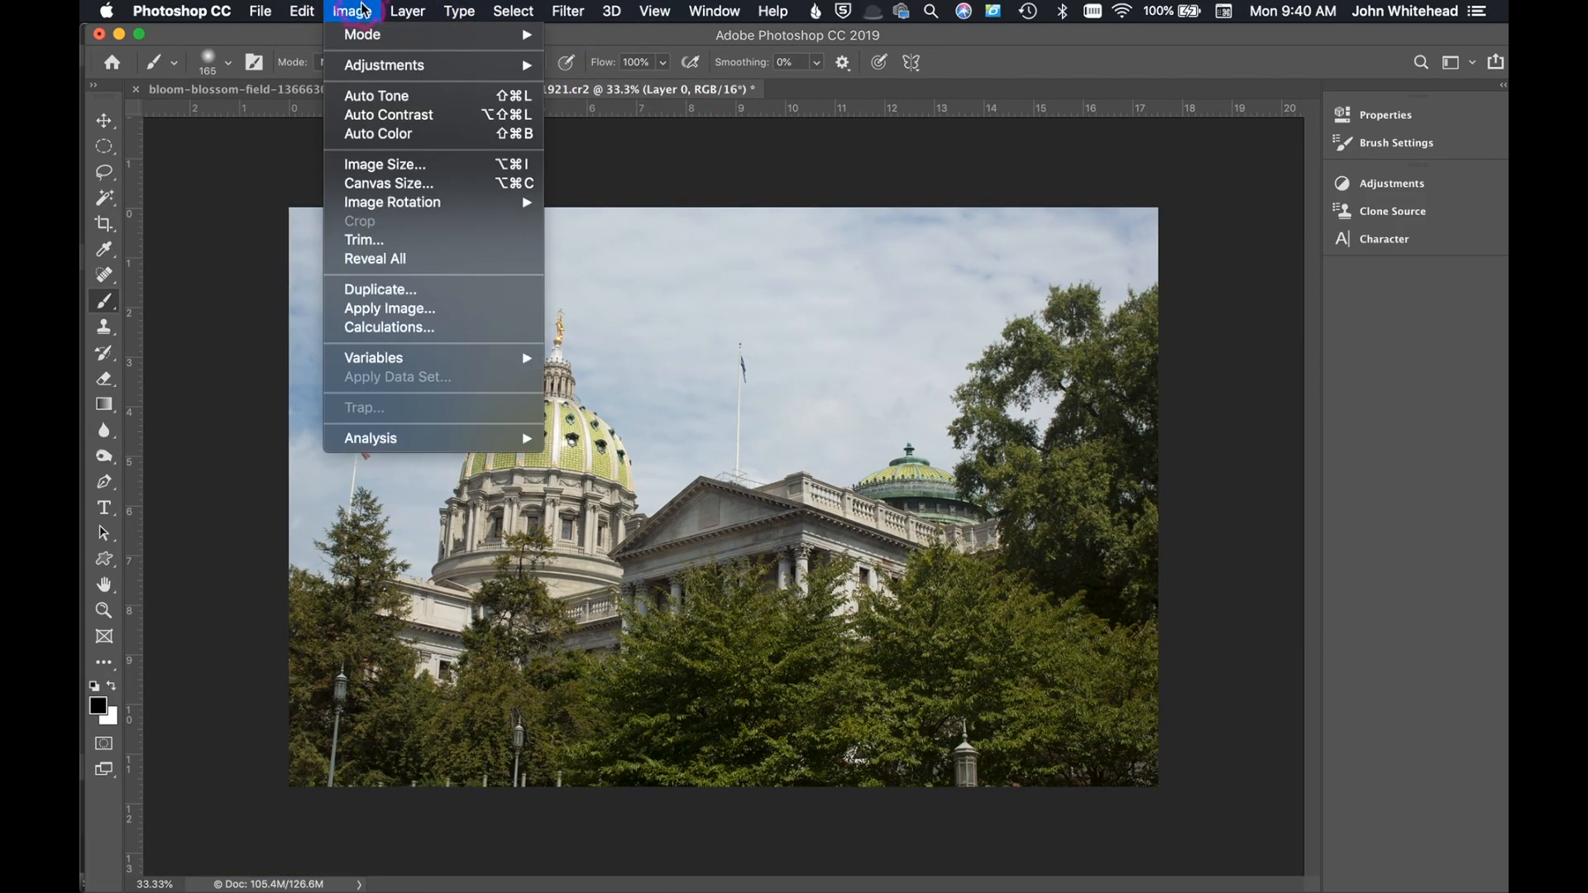
left_click(385, 164)
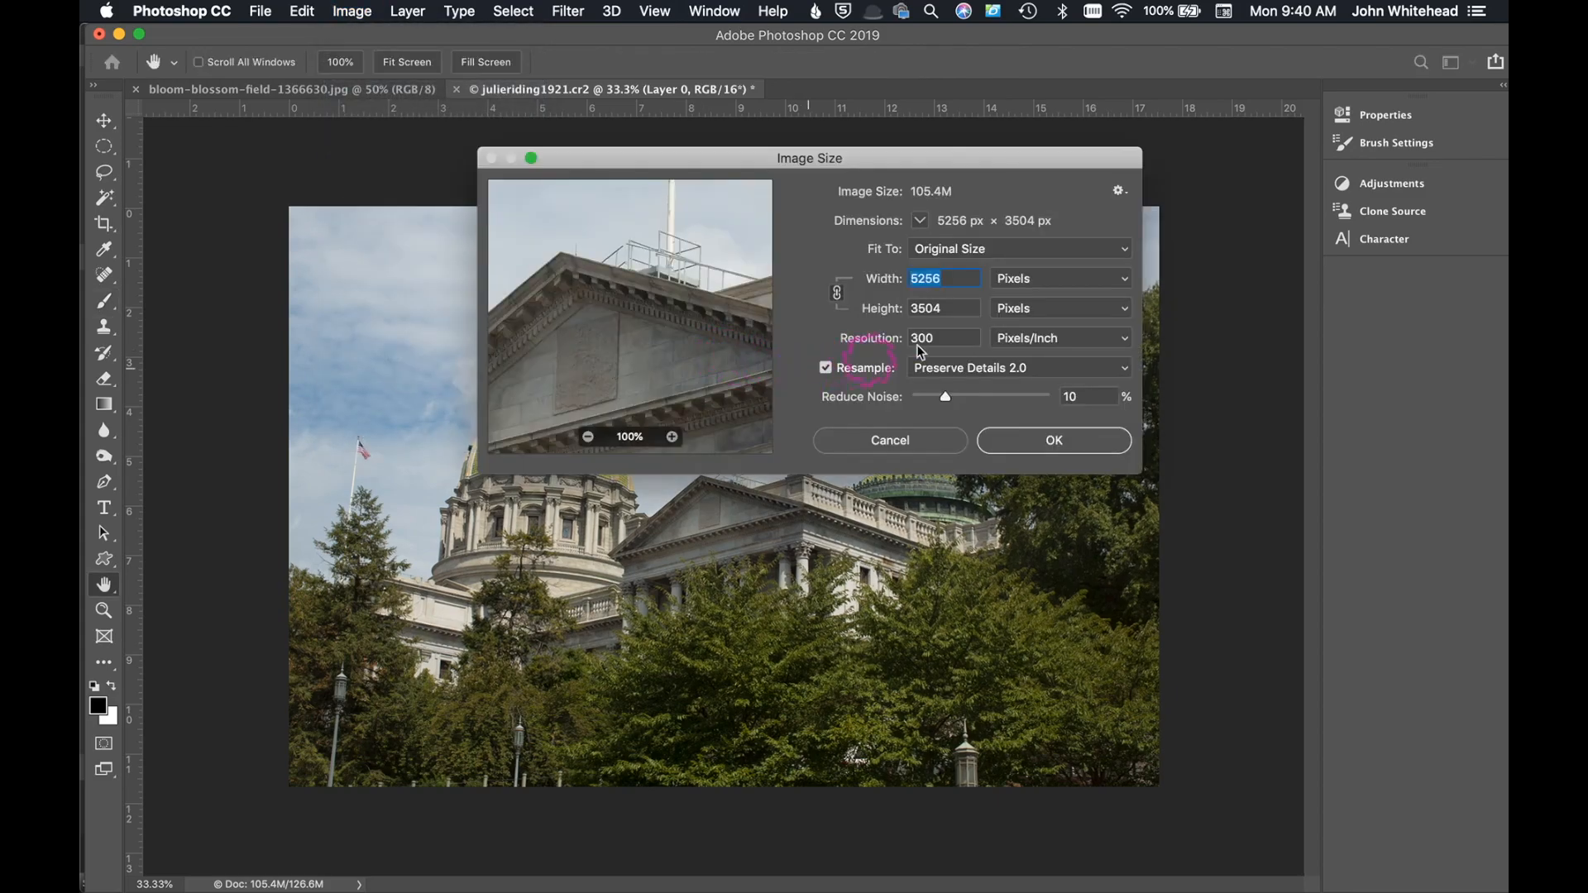
type("2")
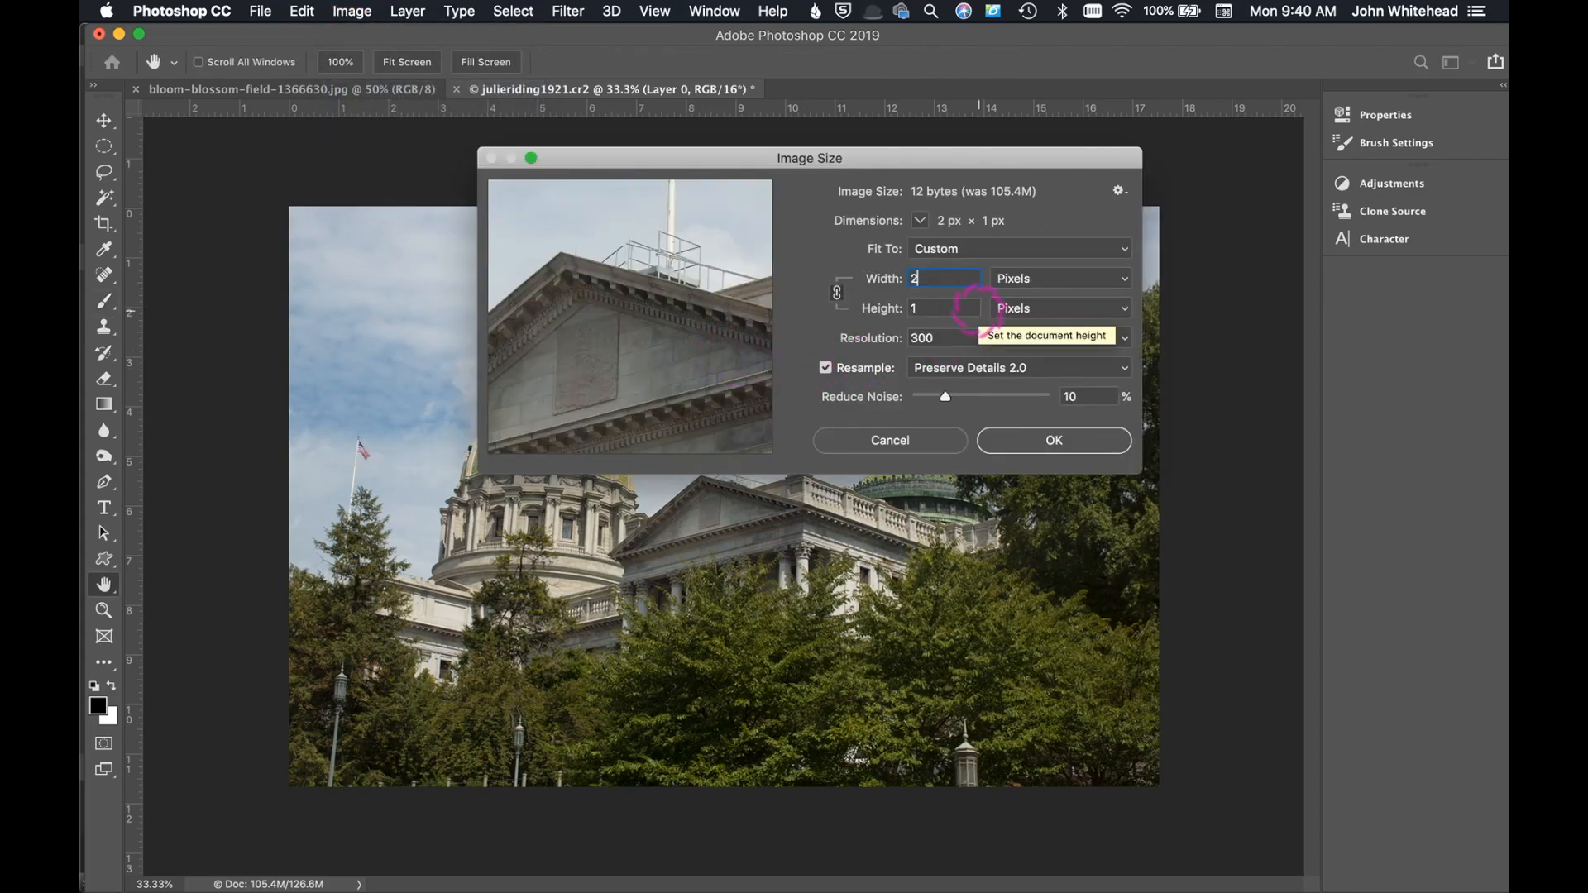
type("000")
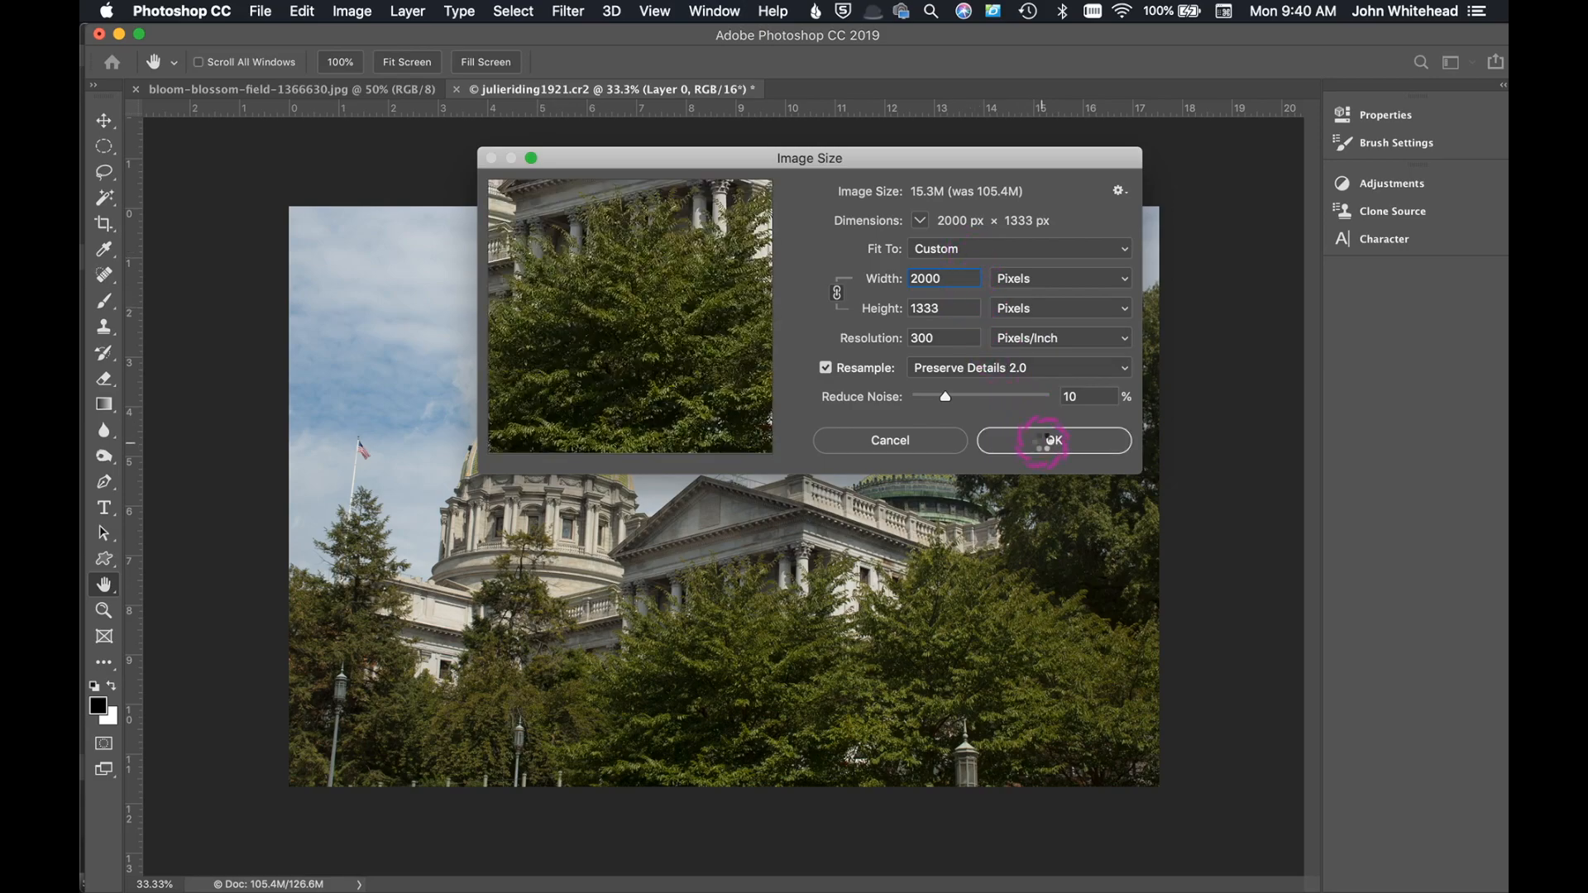
left_click(1043, 440)
key("b")
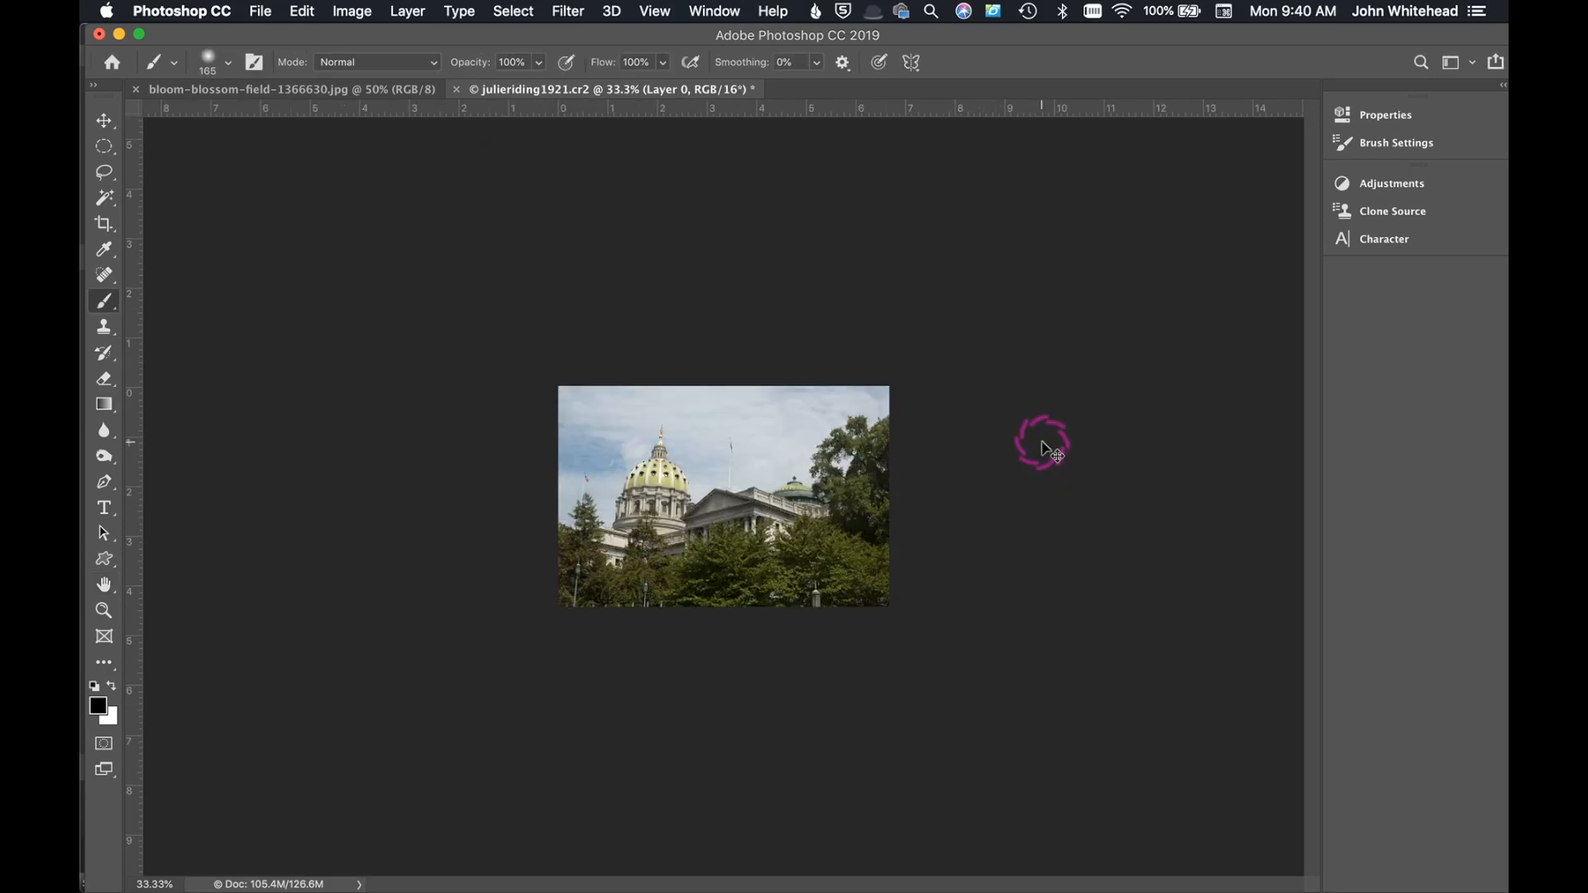
key("super+equal")
key("super+equal")
key("super+equal")
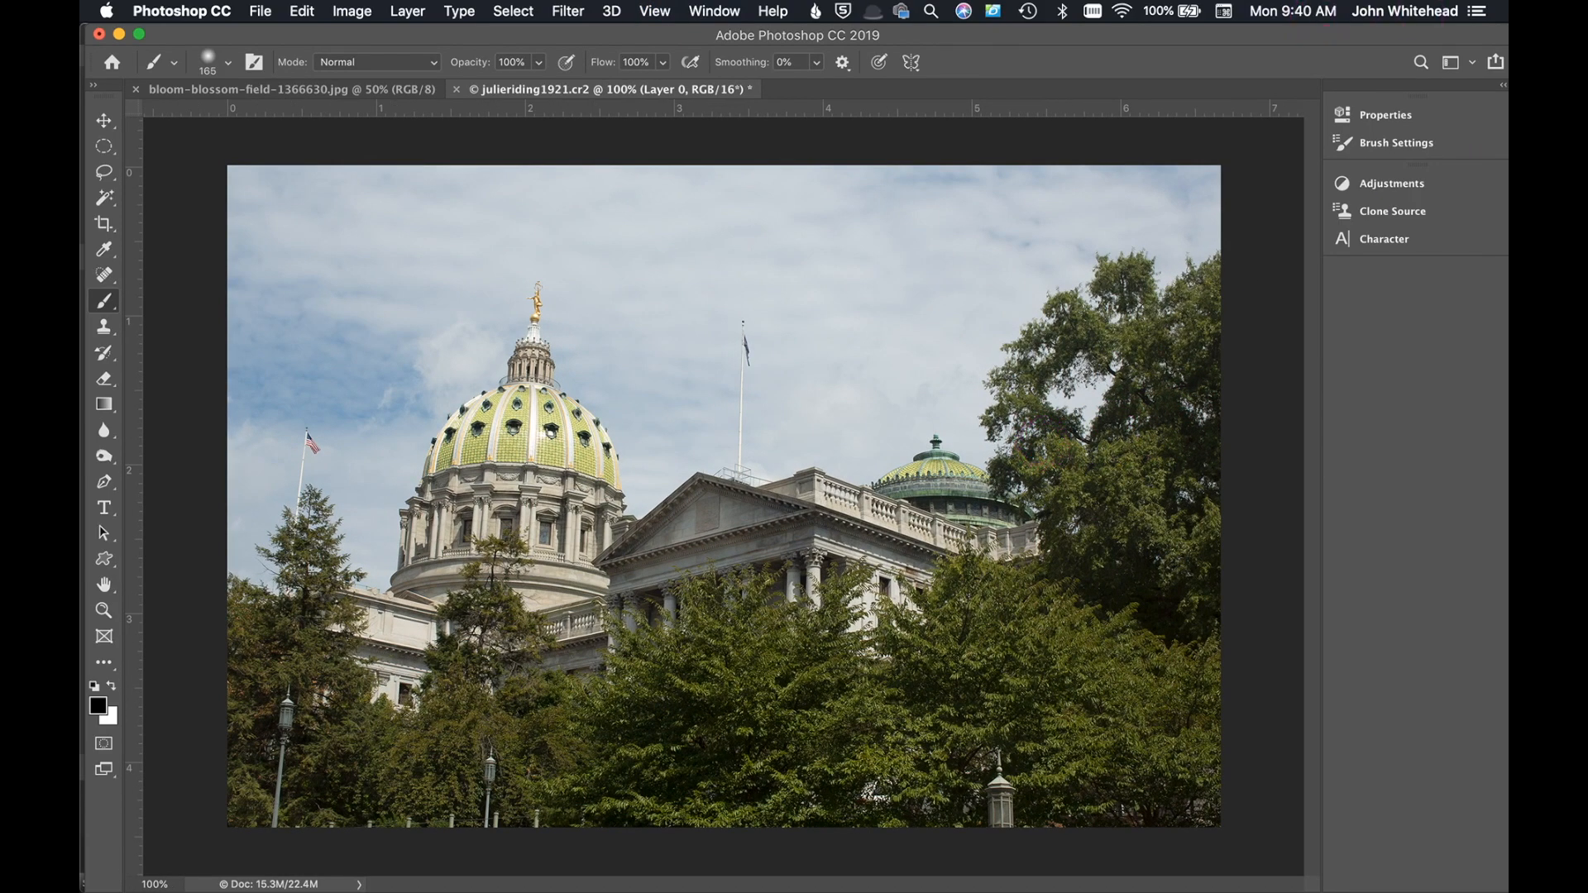
- Show the layer list, duplicate the photo layer and convert the copy to a Smart Object
key("F7")
left_click_drag(1215, 442, 1356, 273)
left_click(1341, 278)
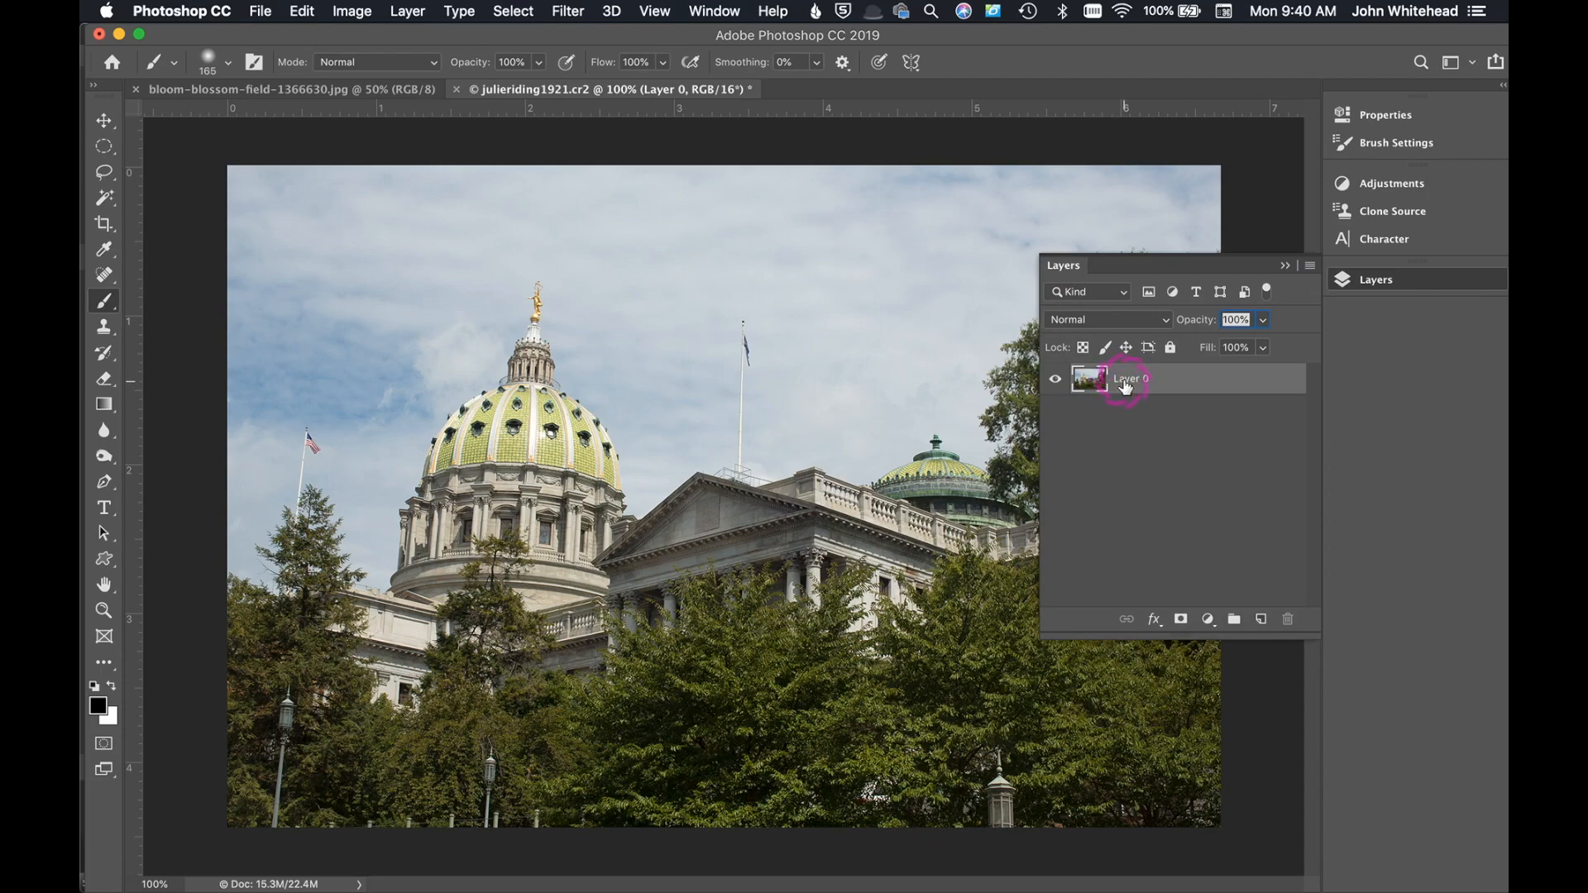
key("super+j")
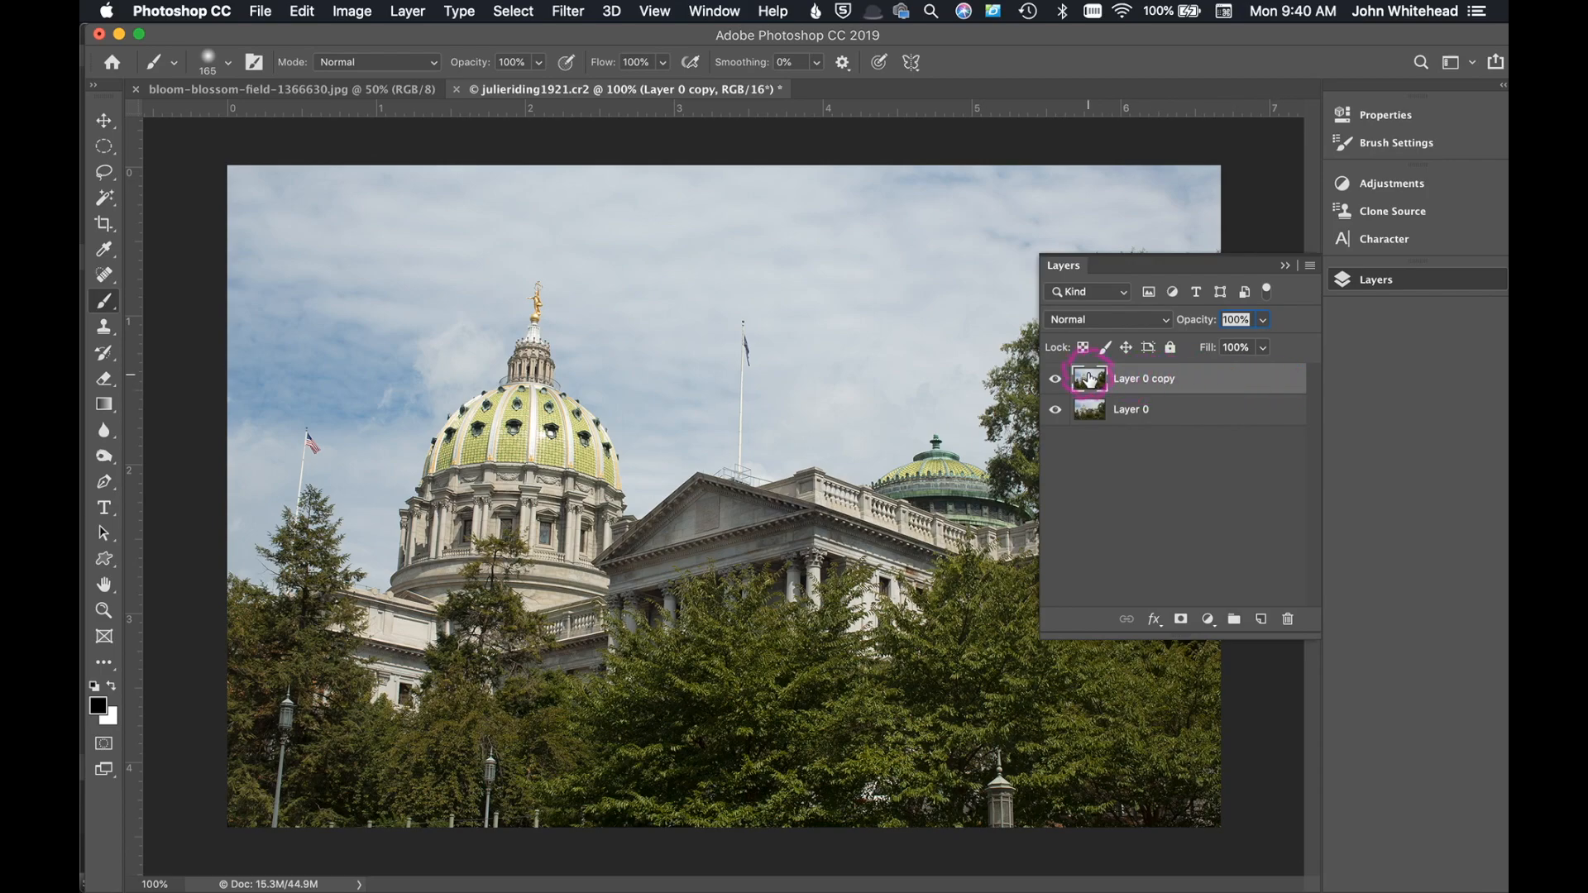
right_click(1176, 388)
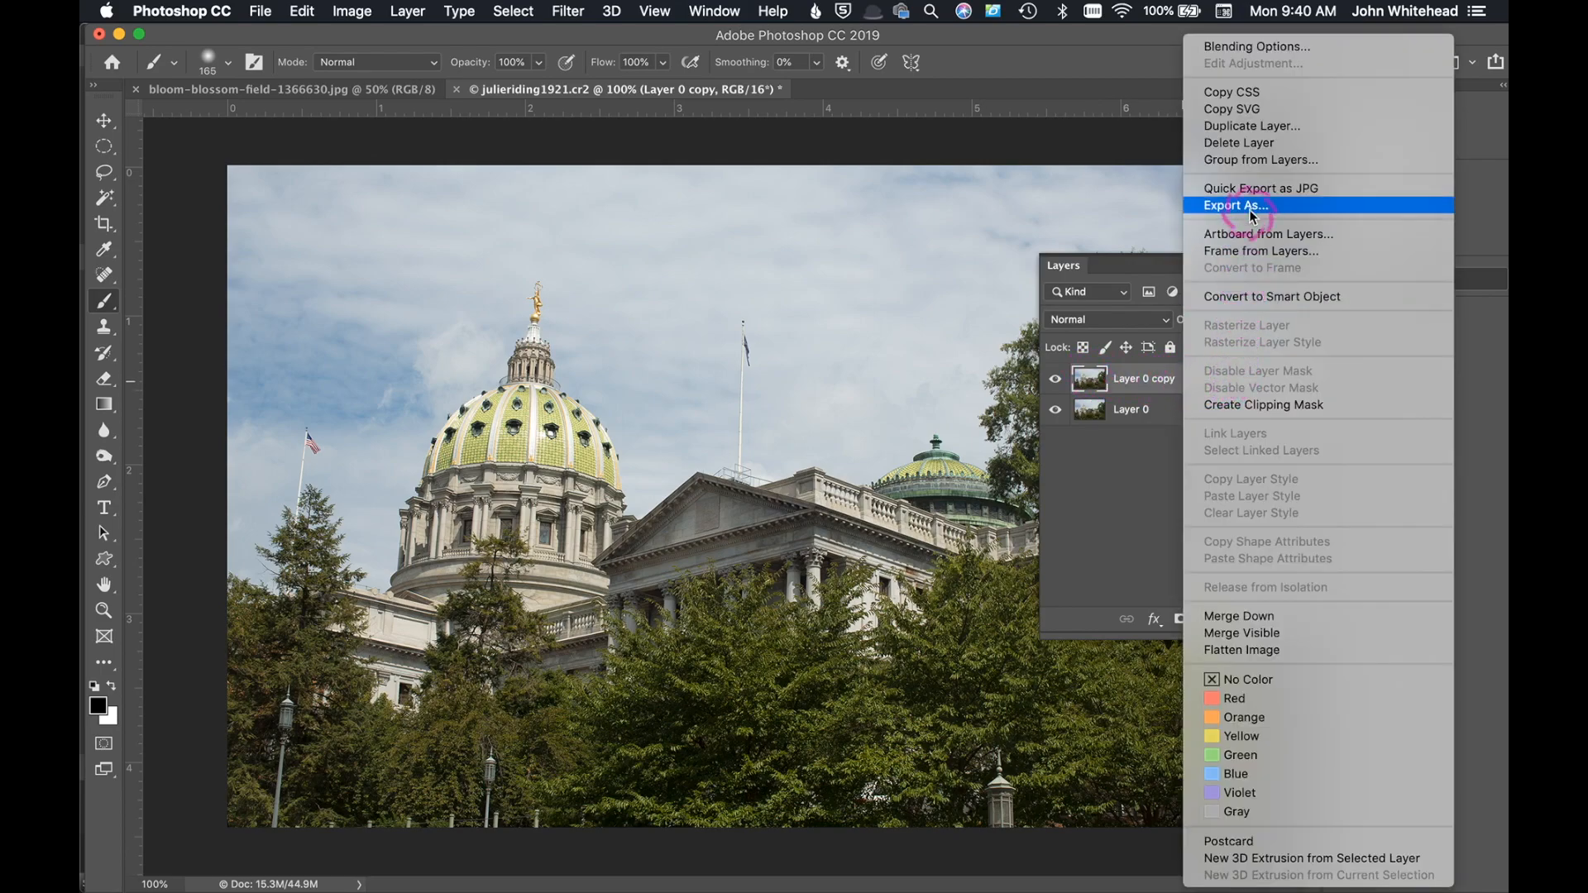
left_click(1284, 299)
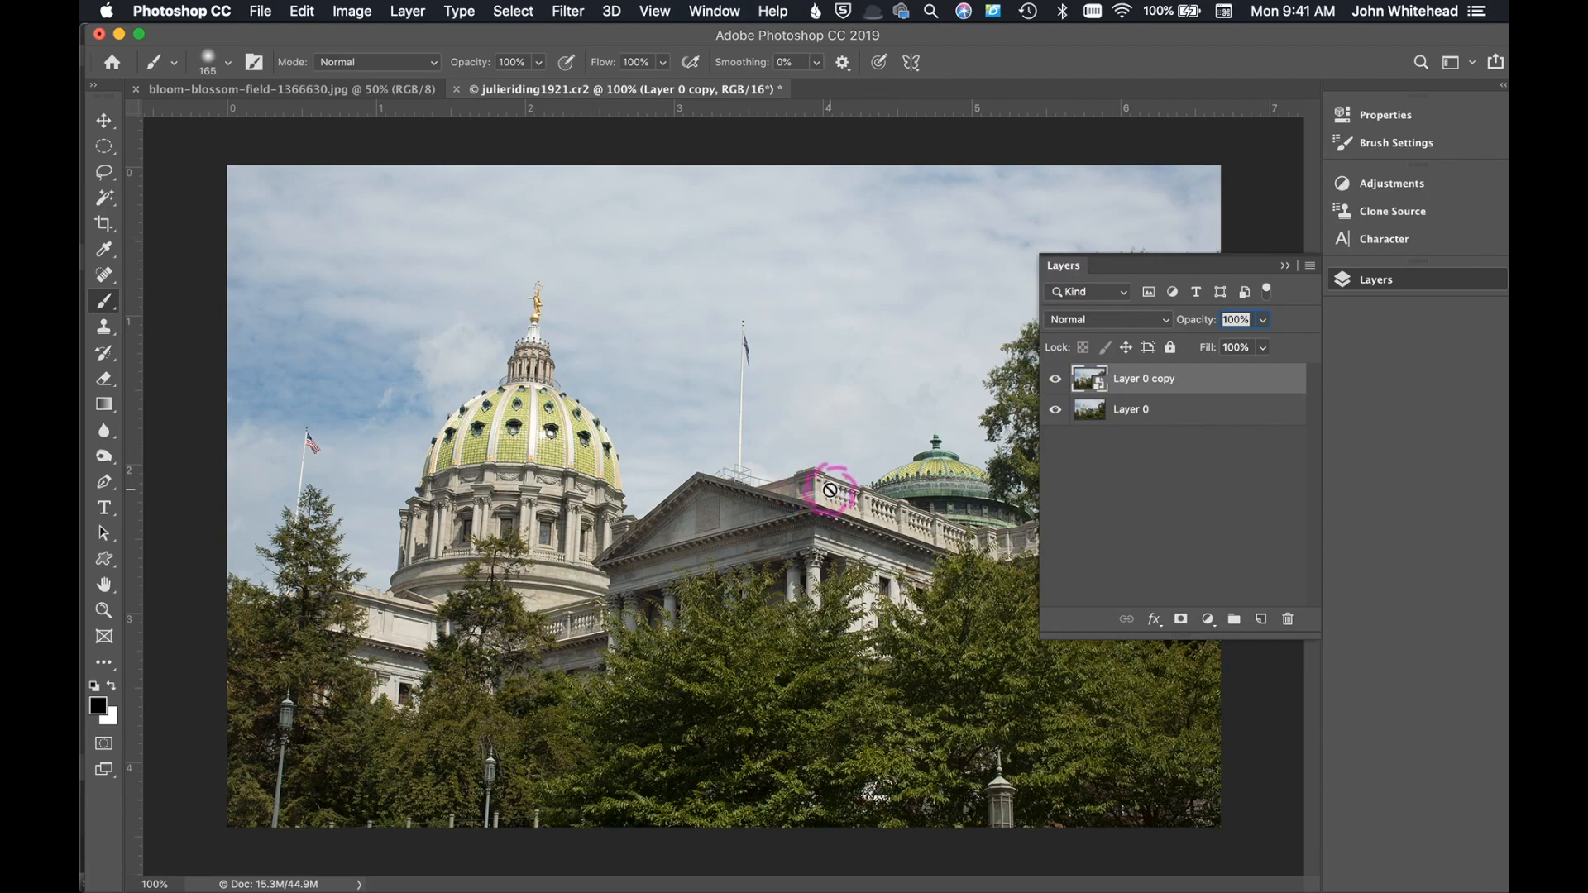
- Open the Camera Raw Filter on the duplicated Smart Object layer
left_click(570, 10)
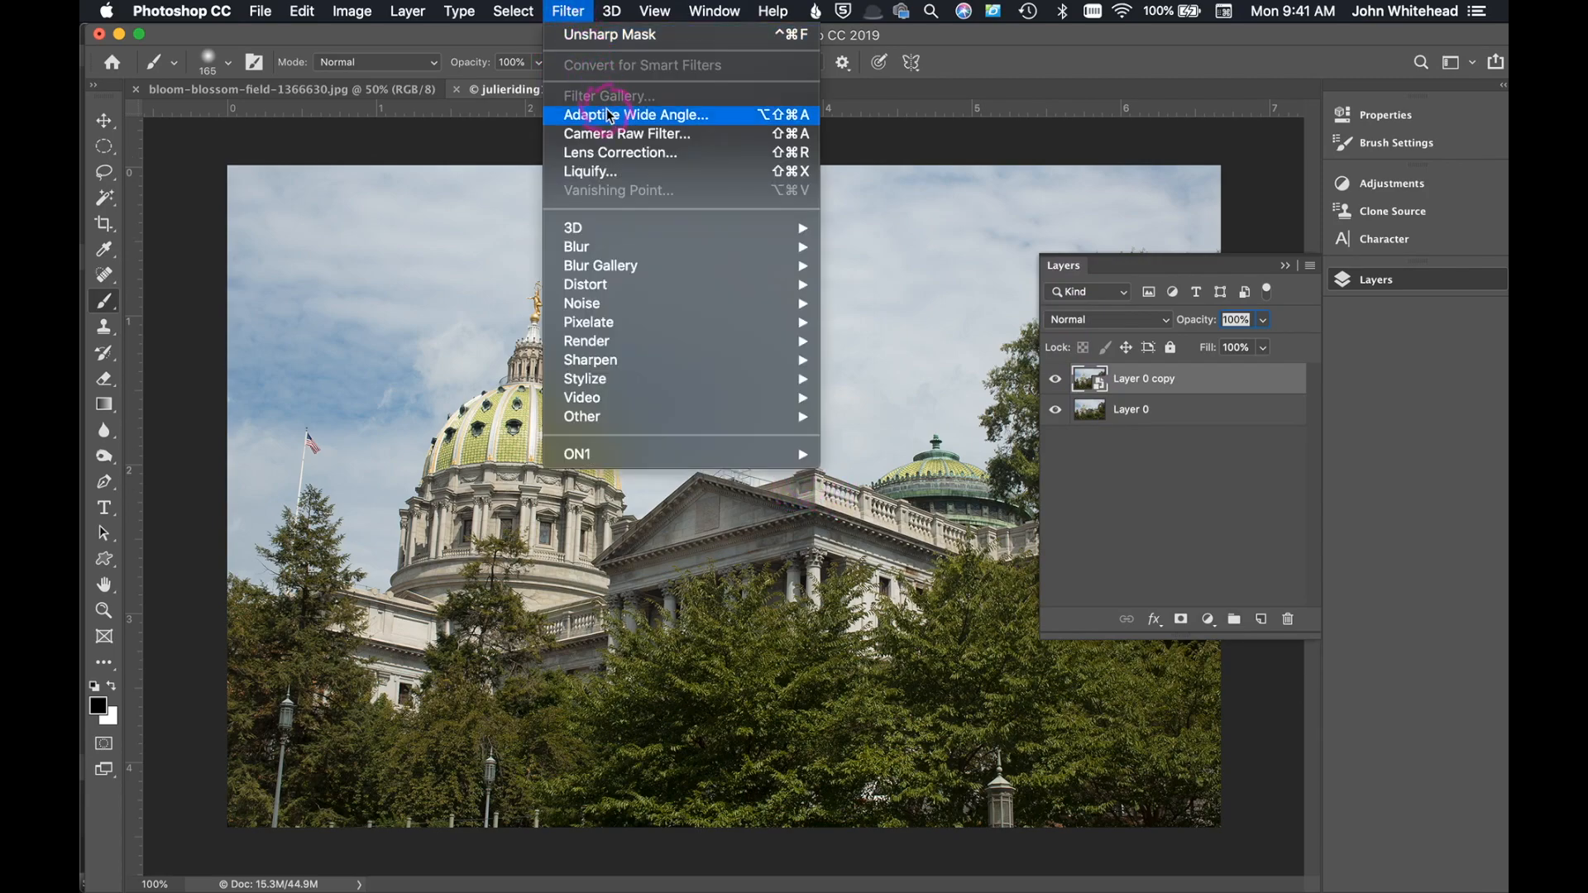
left_click(613, 135)
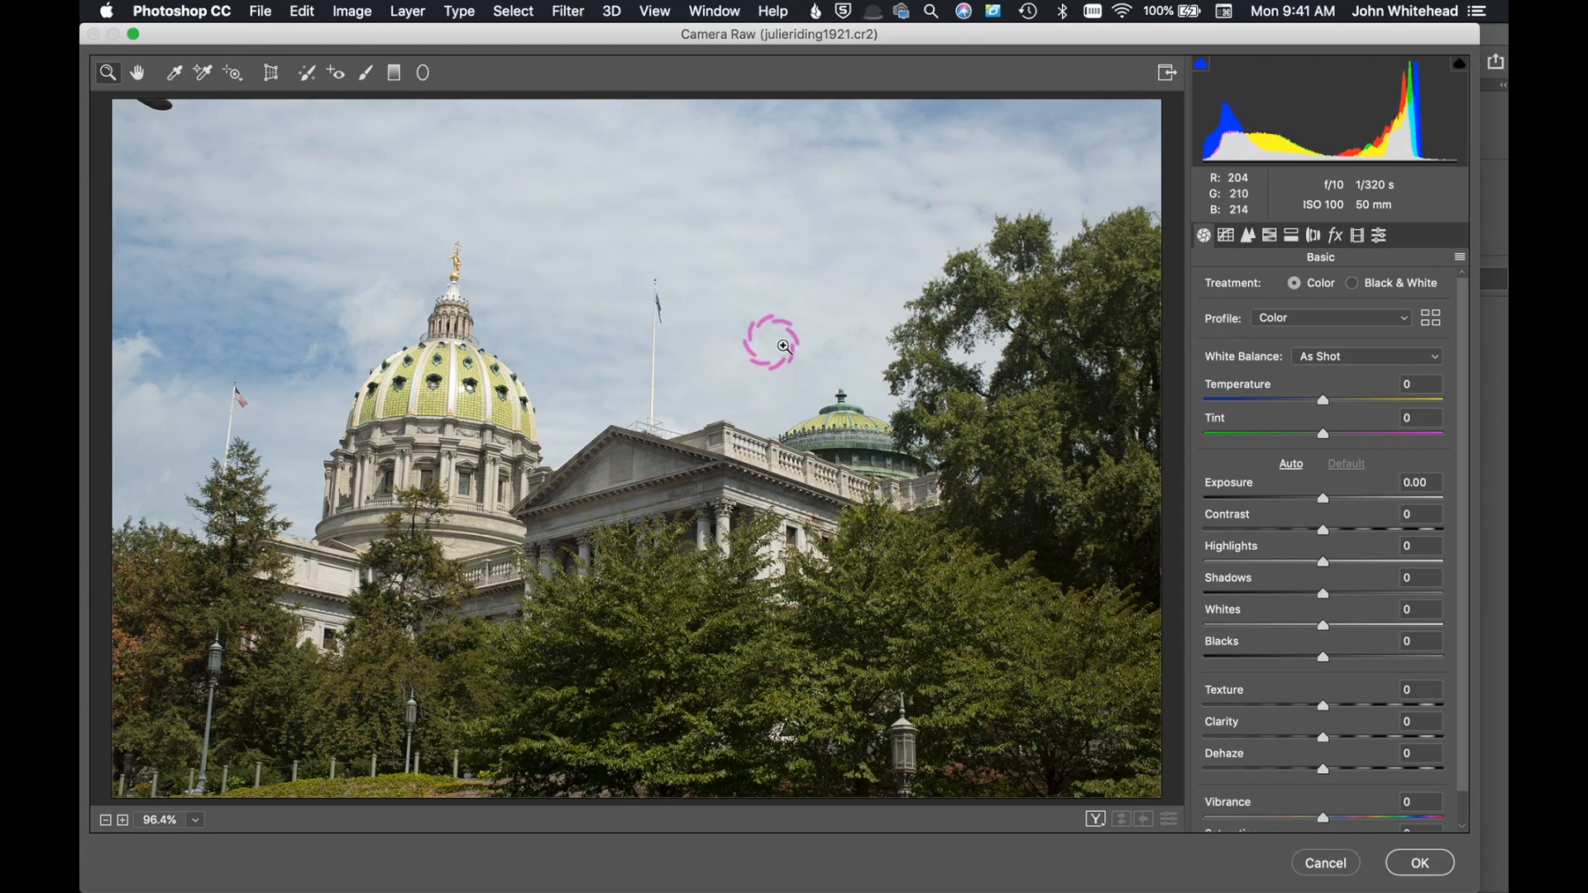
scroll(1324, 444, "down", 1)
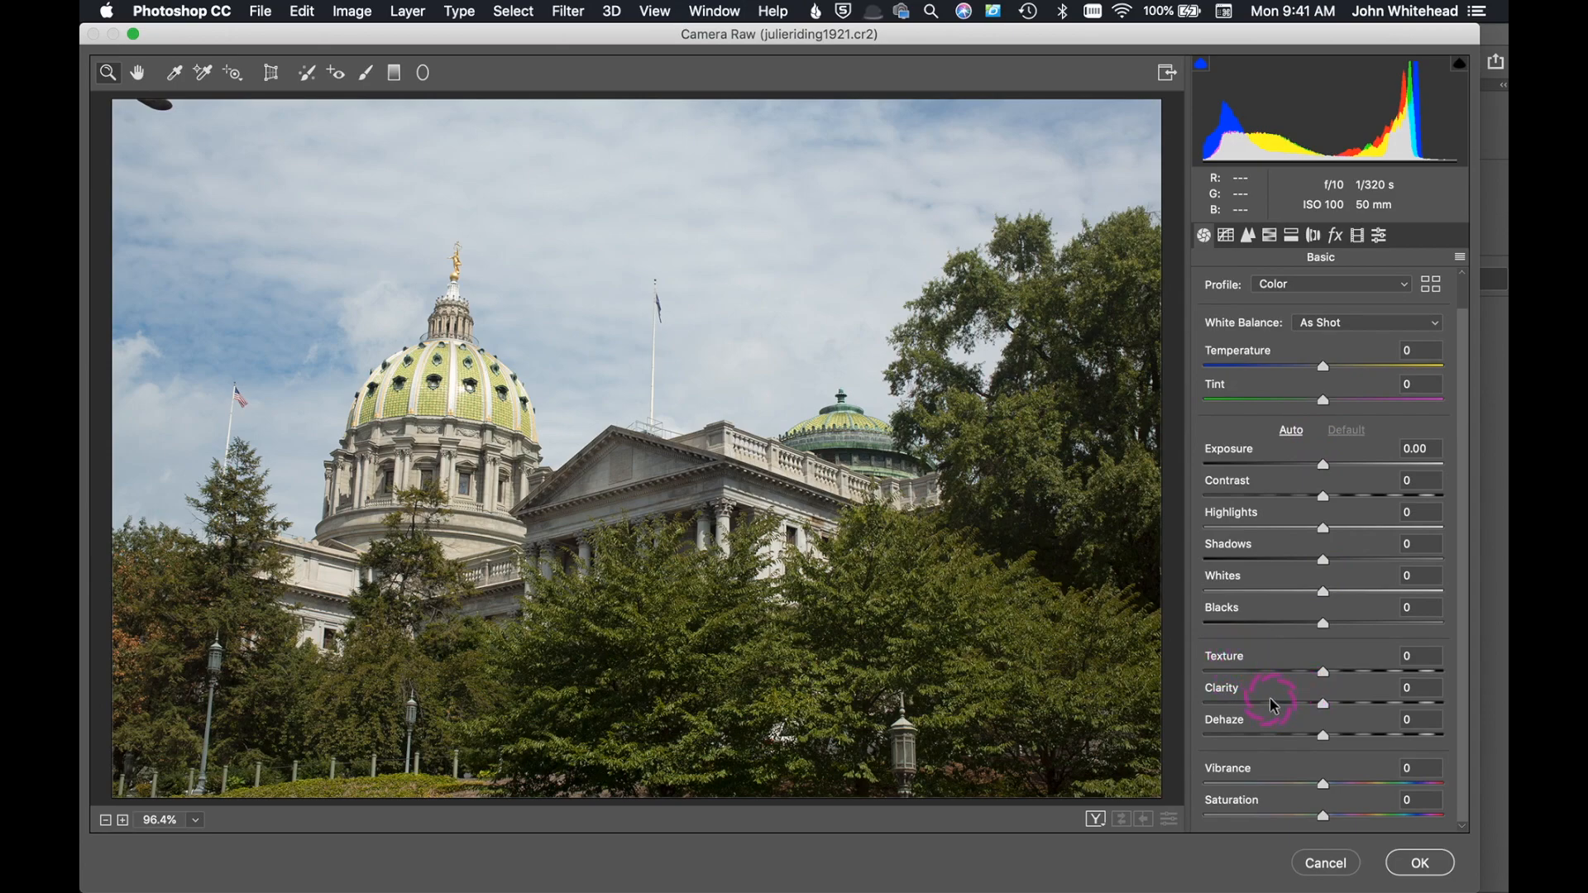
- Compare Texture at +100 with Clarity at +100 on the dome's stonework, and reduce both to +2
left_click(107, 73)
left_click_drag(432, 464, 552, 440)
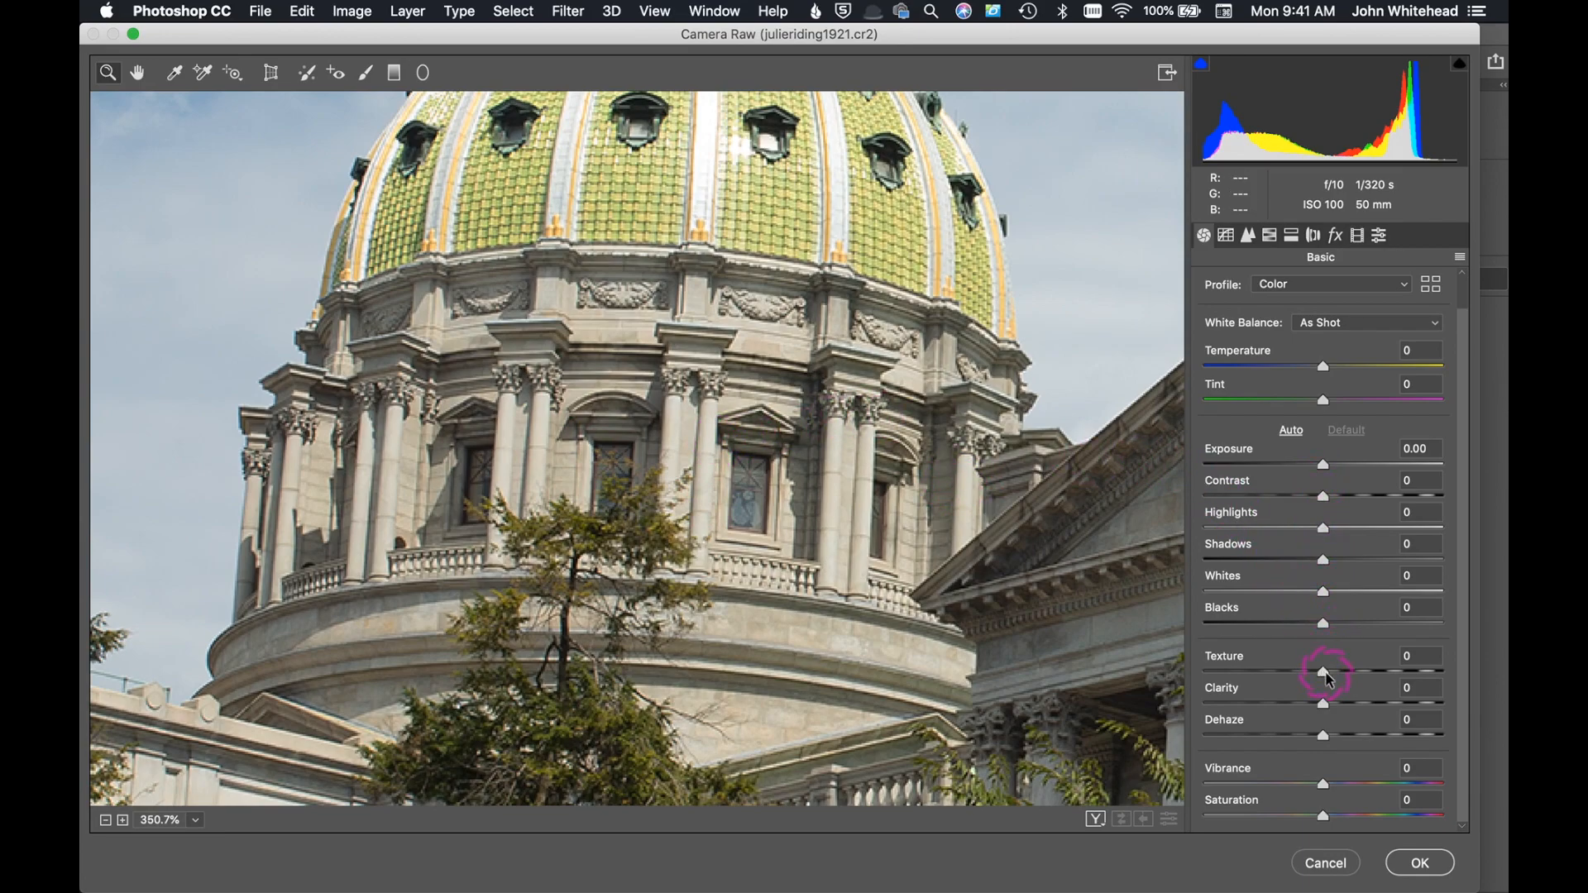
left_click_drag(1323, 676, 1470, 685)
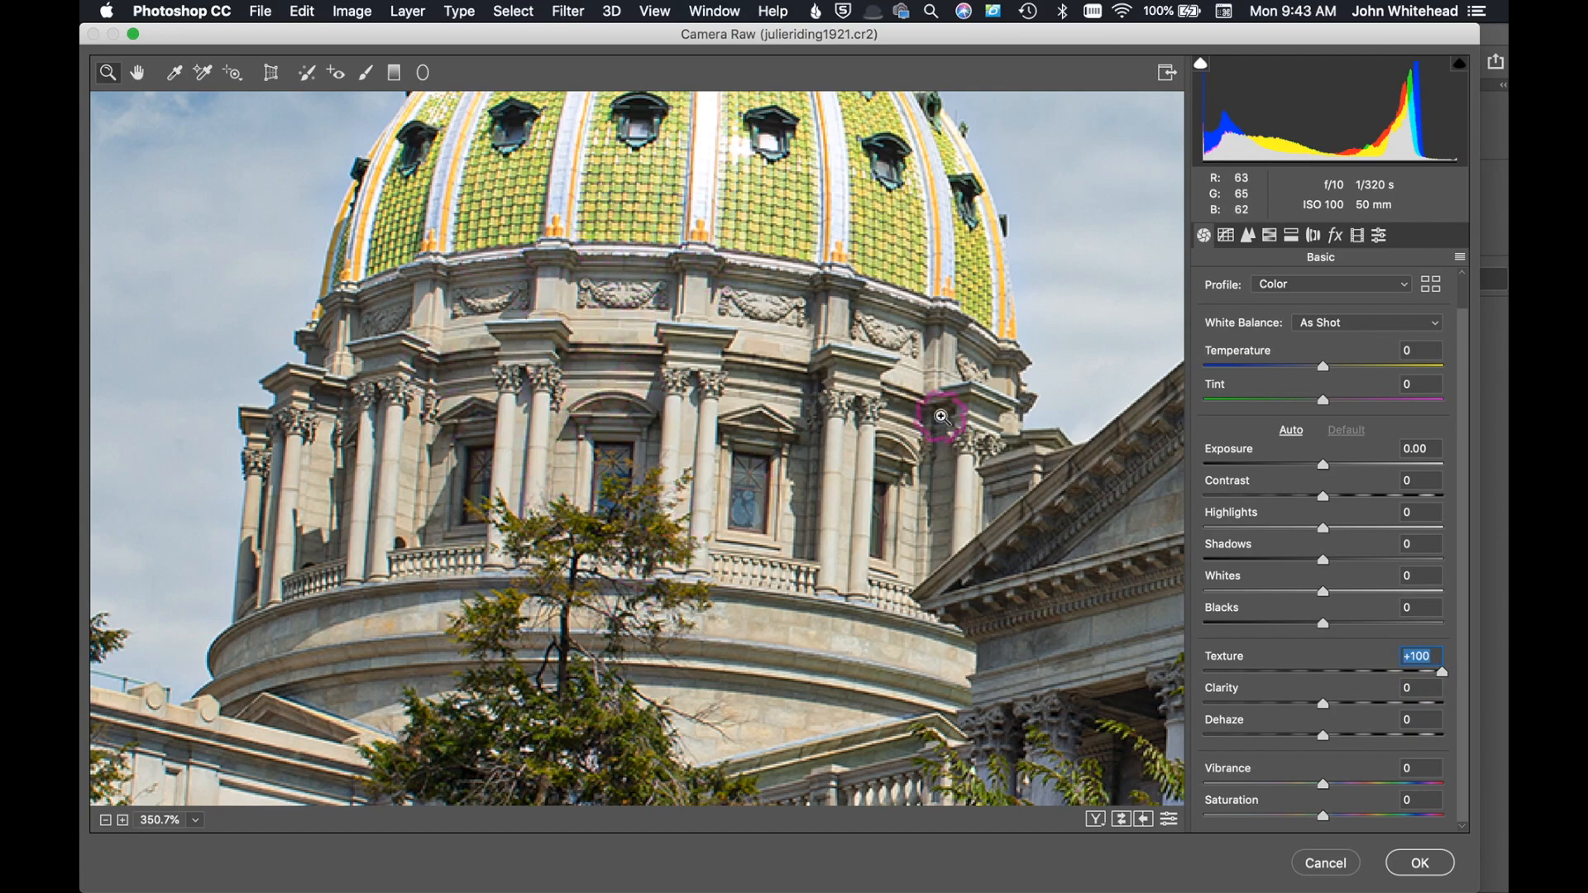
left_click_drag(1444, 674, 1478, 705)
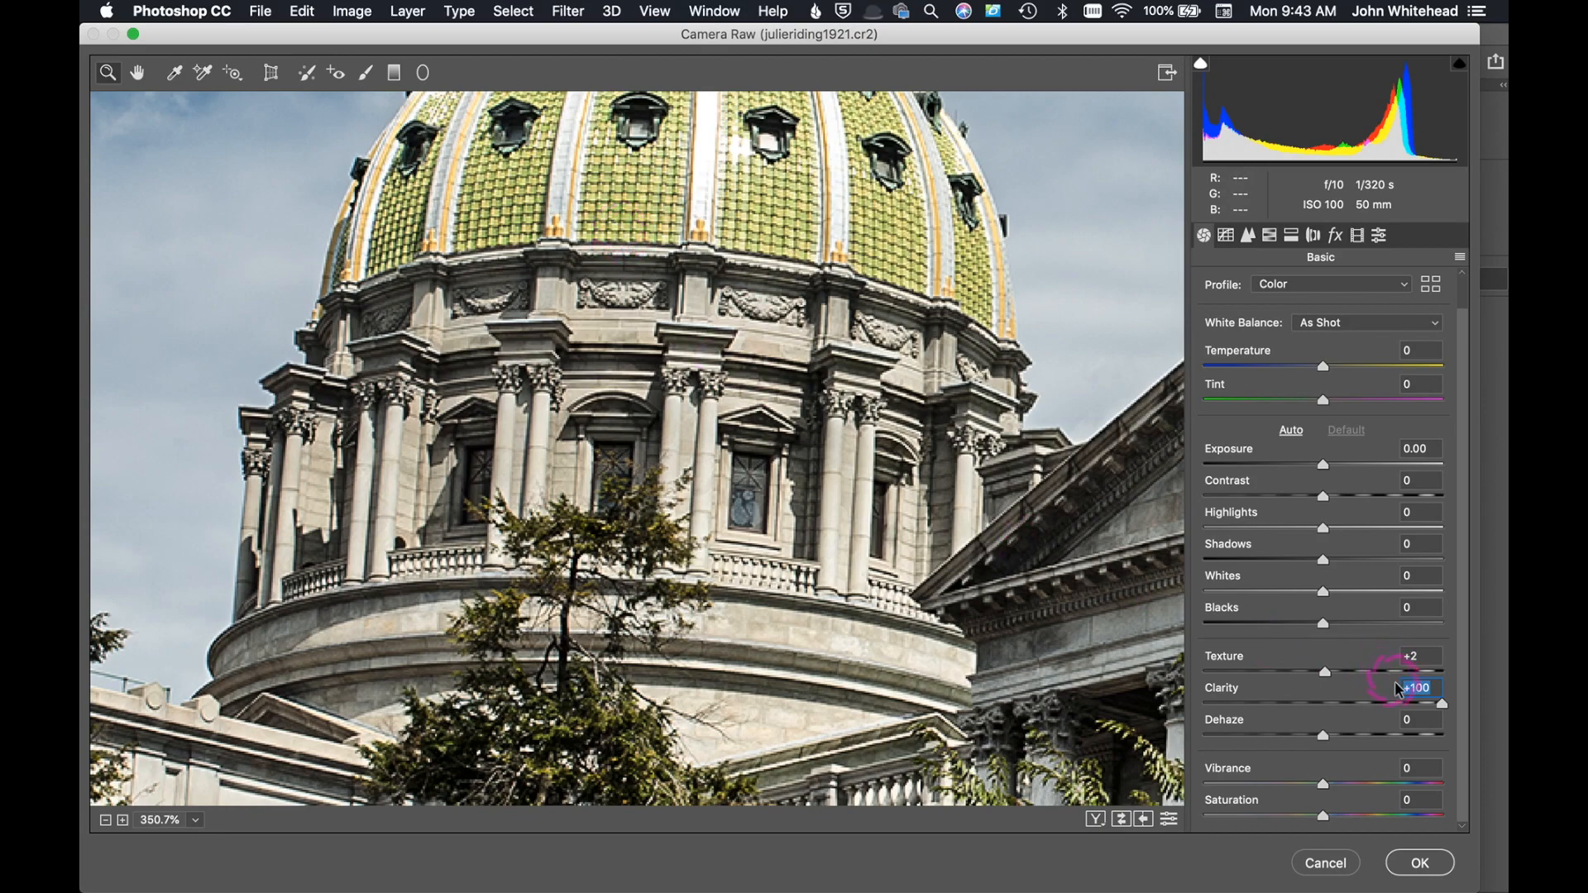
left_click_drag(1442, 707, 1326, 710)
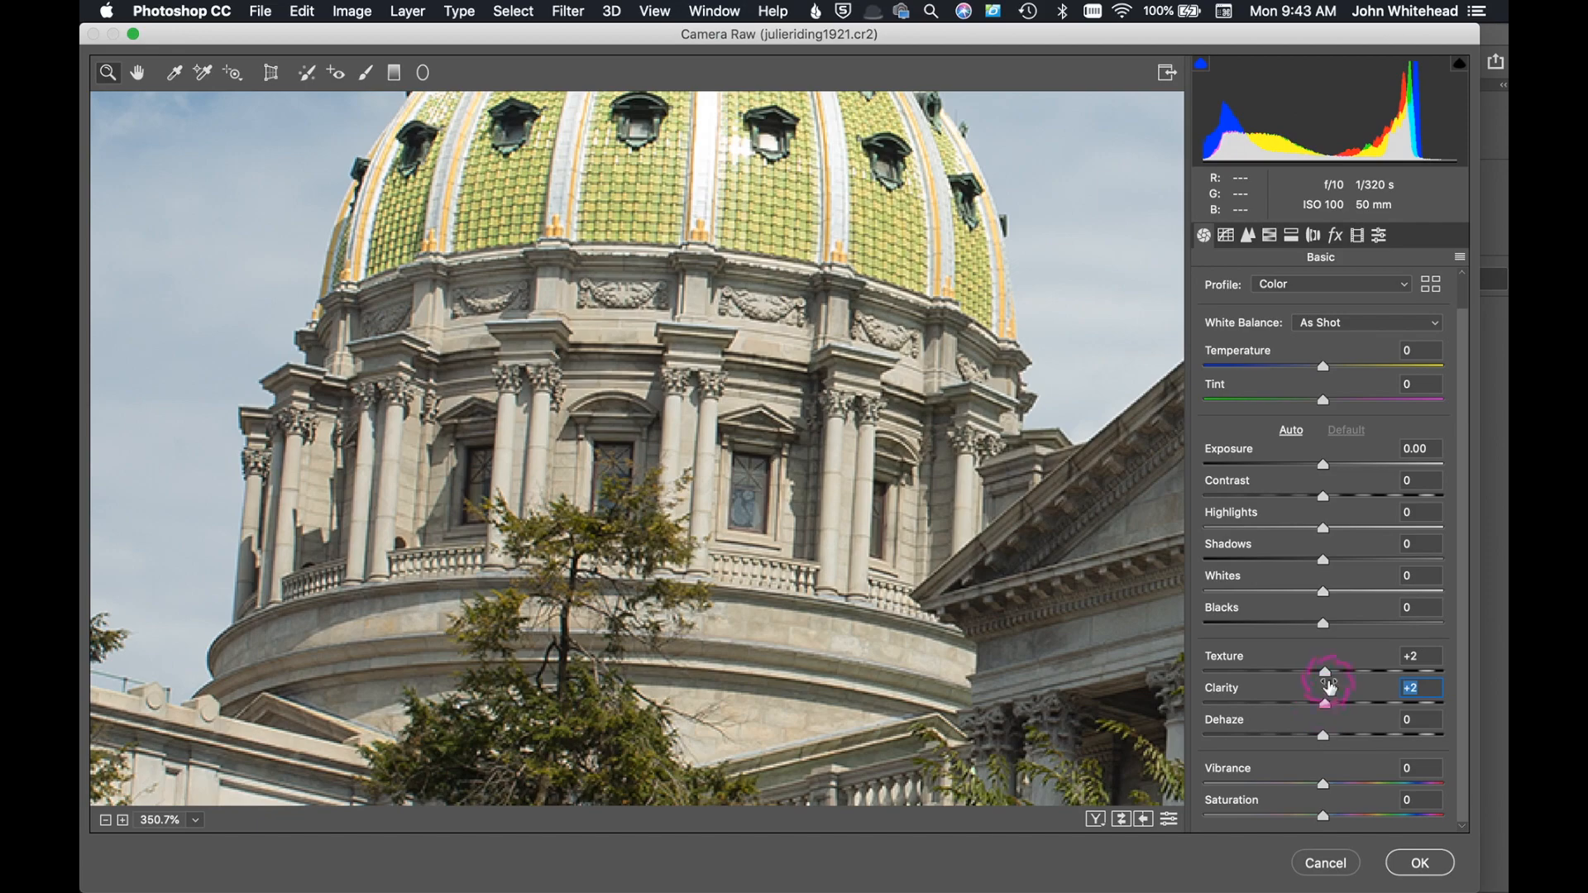
- Try Texture at +48, inspect the sky and dome edge up close, and reduce Texture to +4
left_click_drag(1326, 675, 1377, 674)
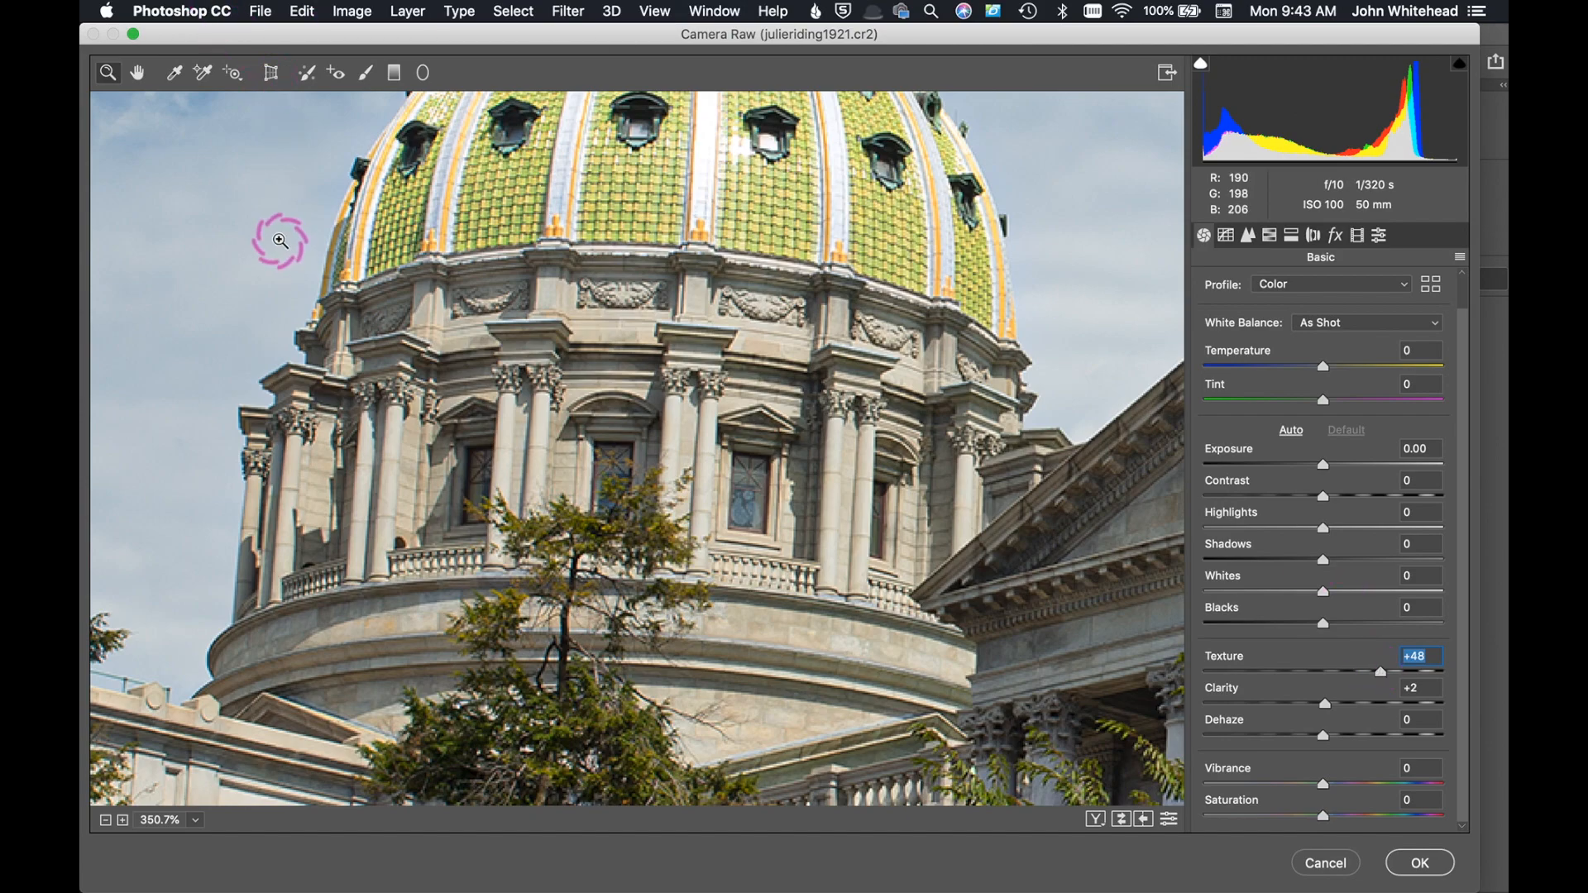
left_click_drag(279, 239, 550, 343)
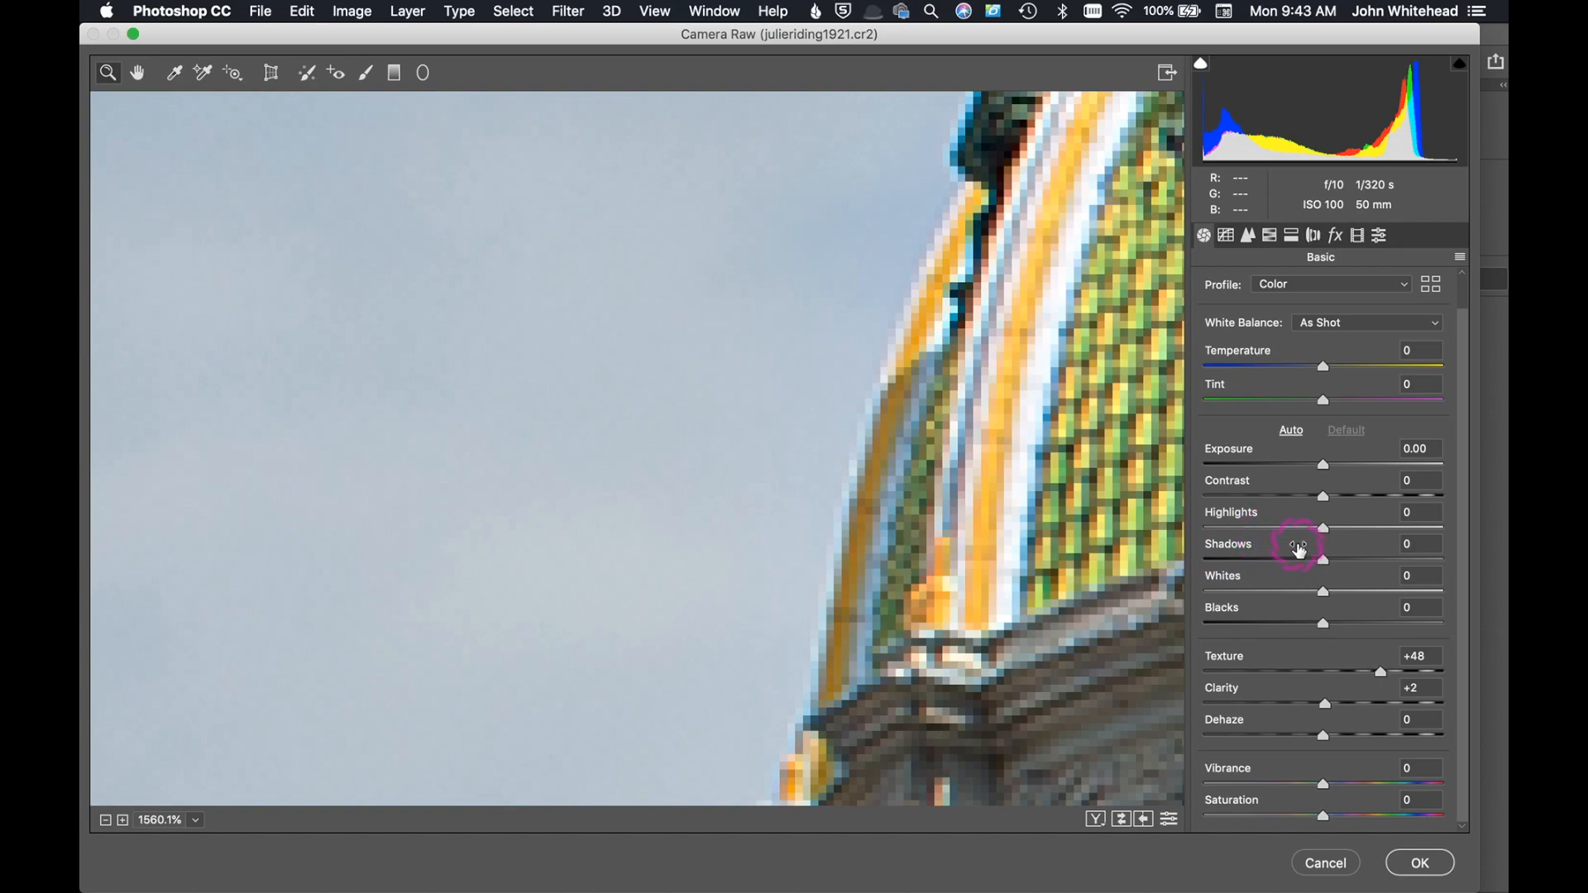
key("super+minus")
key("super+minus")
key("super+minus")
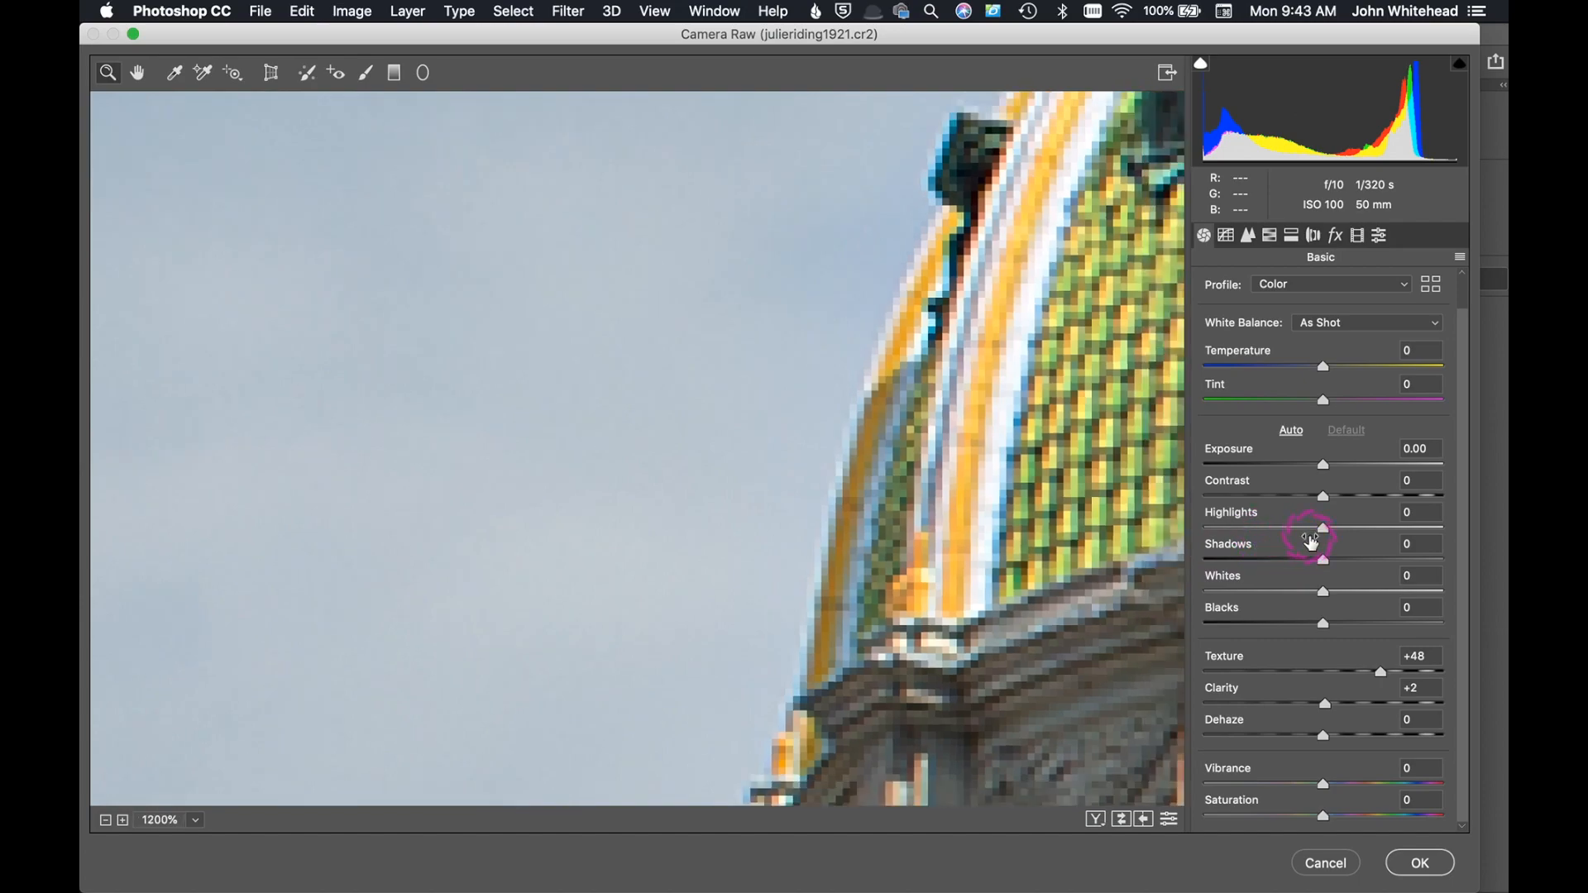
key("super+minus")
key("super+minus")
key("super+minus")
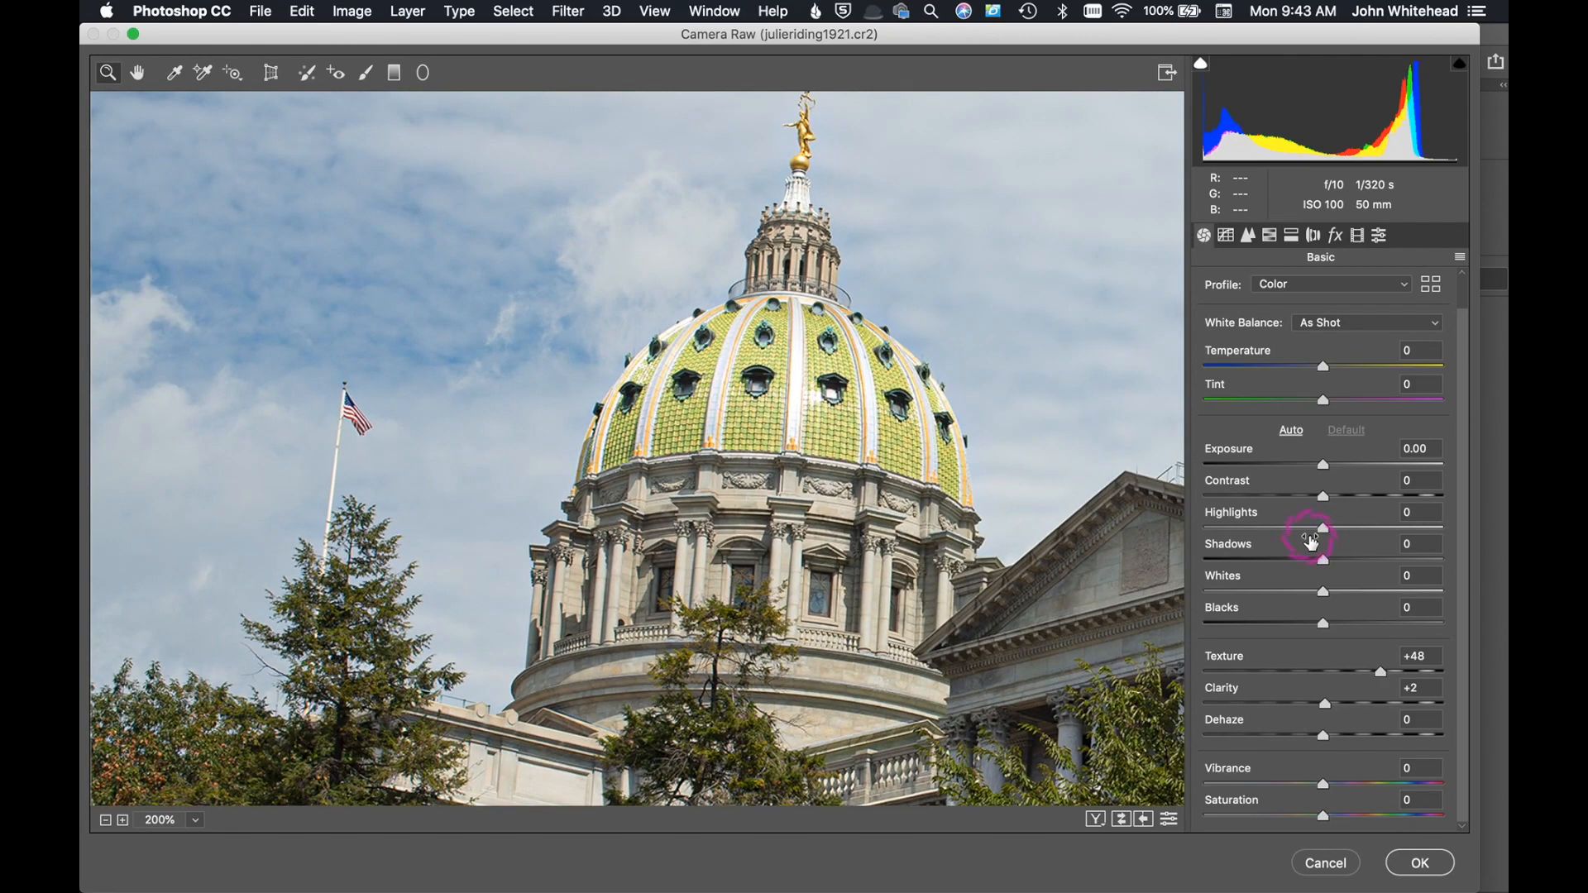
key("super+minus")
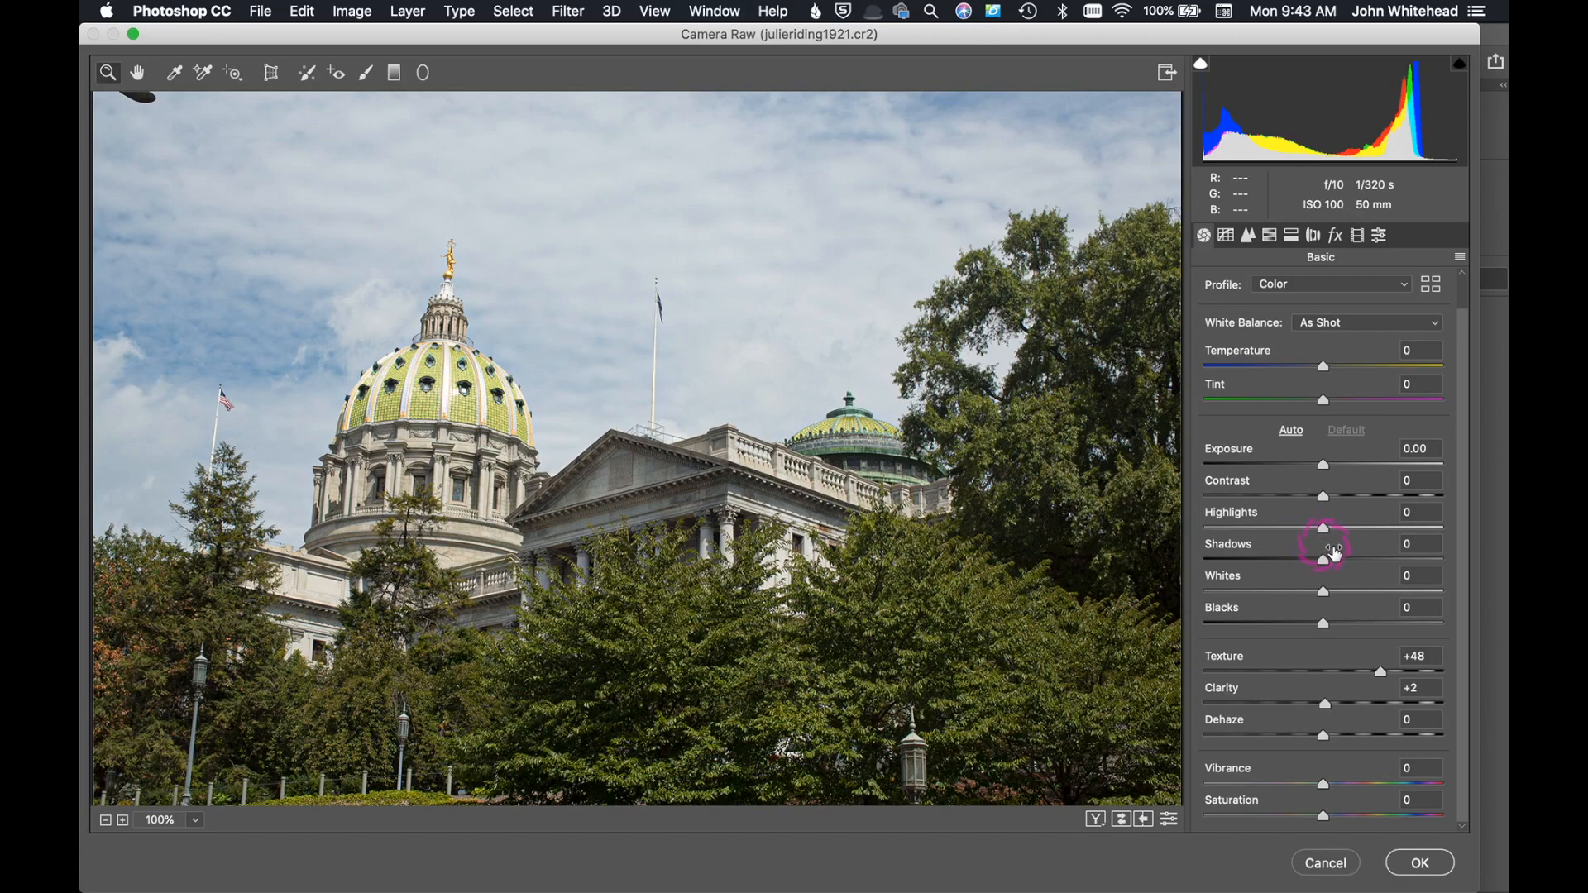
left_click_drag(1380, 676, 1328, 676)
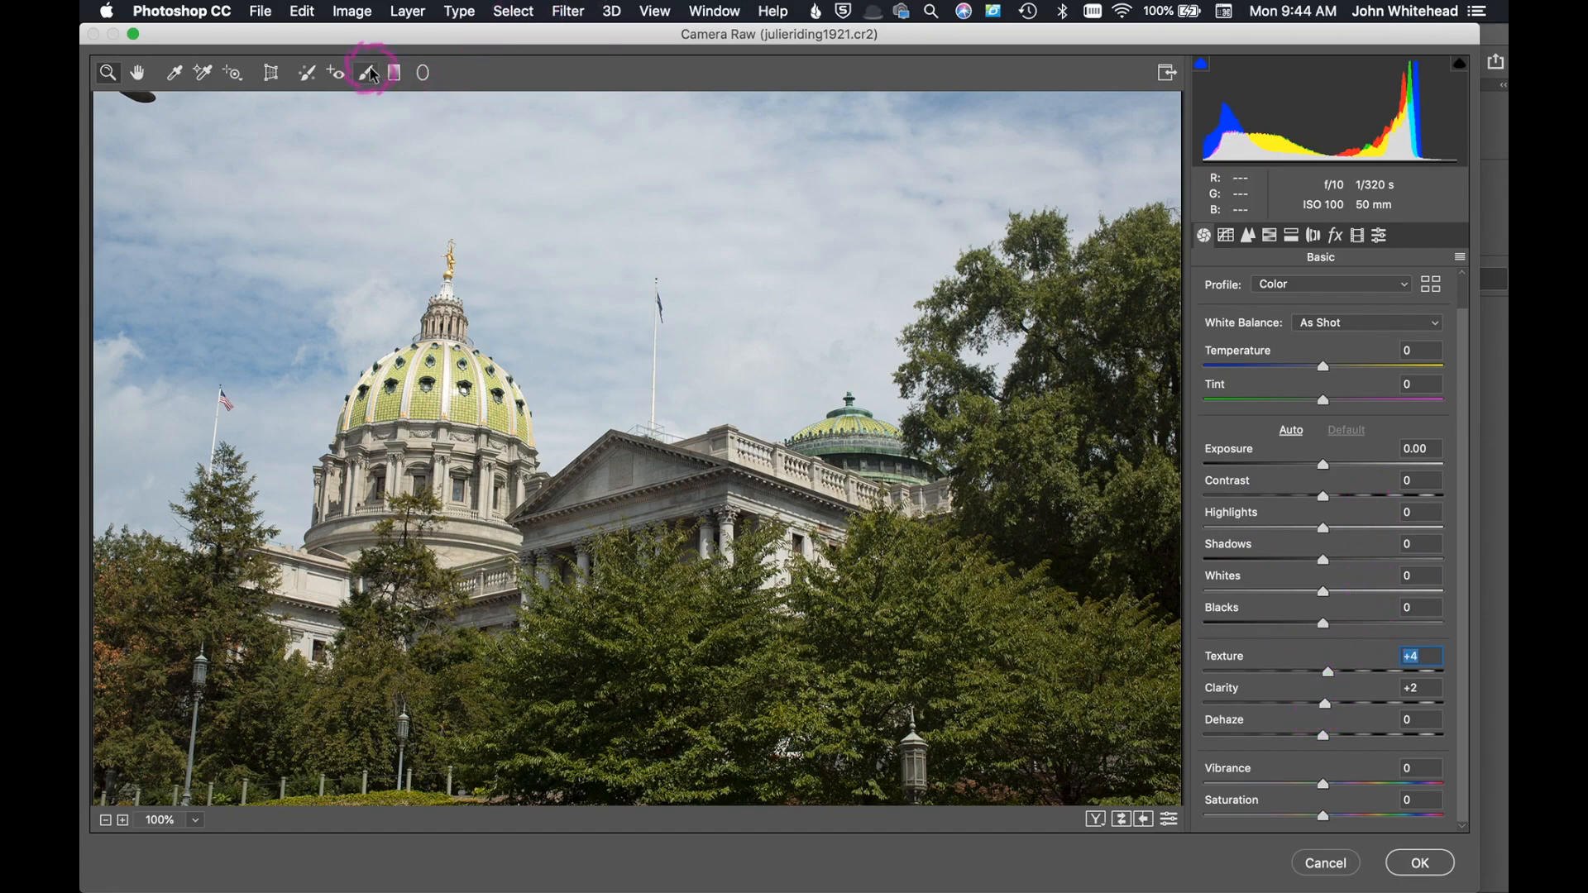
- Try painting Texture at +100 over the dome with the Adjustment Brush, and reset all Camera Raw filter changes
left_click(369, 74)
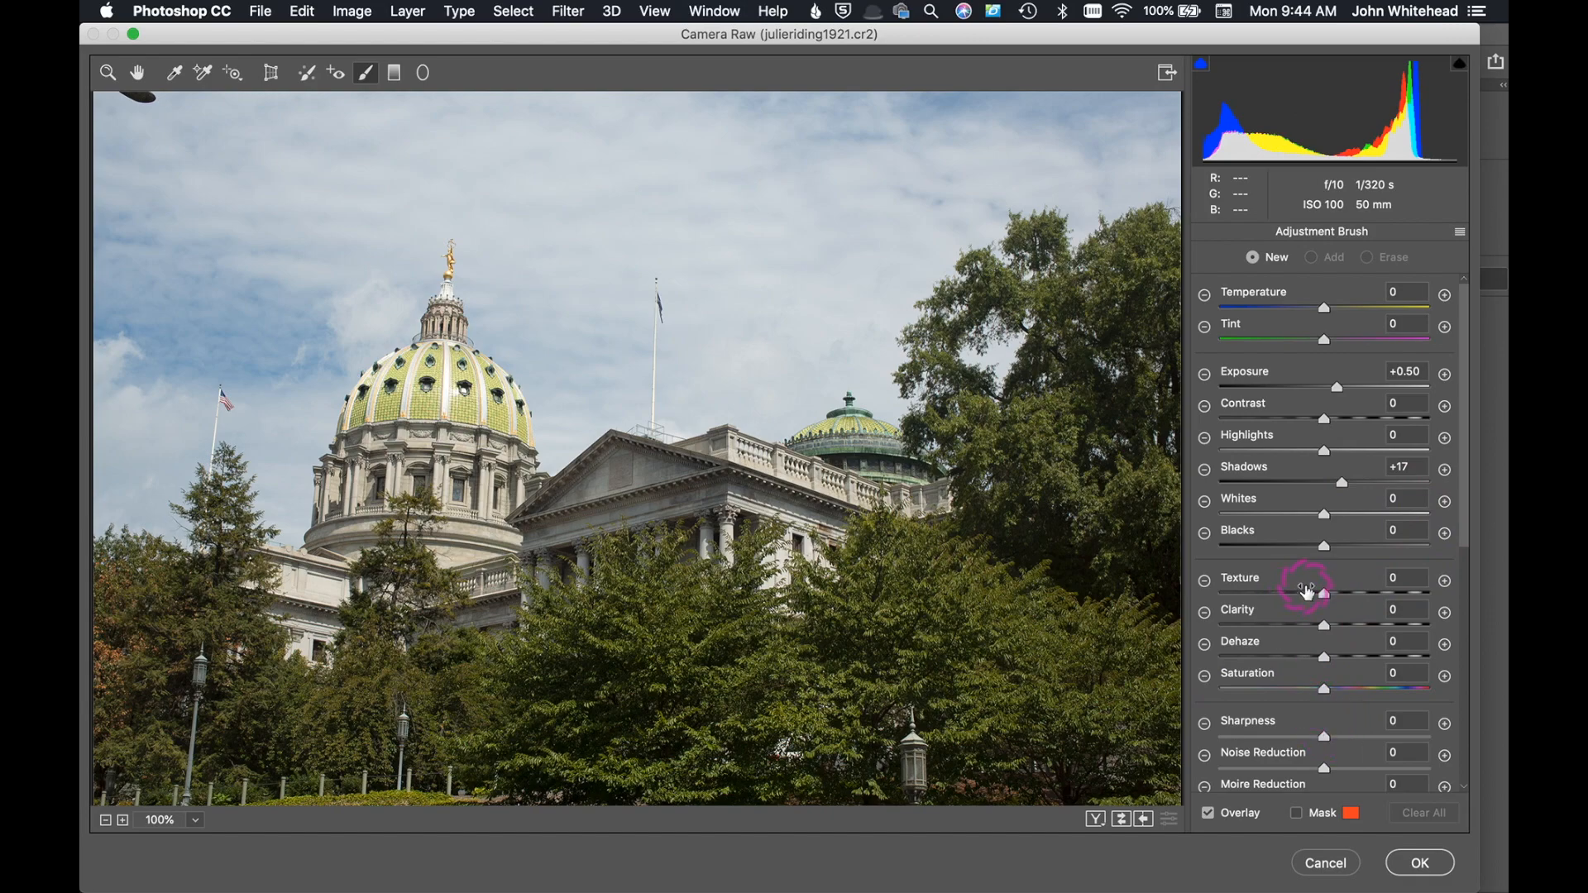
left_click_drag(1323, 593, 1456, 600)
mouse_move(464, 402)
left_mouse_down()
mouse_move(443, 373)
mouse_move(393, 383)
mouse_move(359, 517)
mouse_move(352, 459)
mouse_move(348, 504)
mouse_move(398, 440)
mouse_move(422, 461)
mouse_move(414, 566)
mouse_move(458, 551)
mouse_move(501, 456)
mouse_move(483, 381)
mouse_move(375, 386)
mouse_move(355, 562)
left_mouse_up()
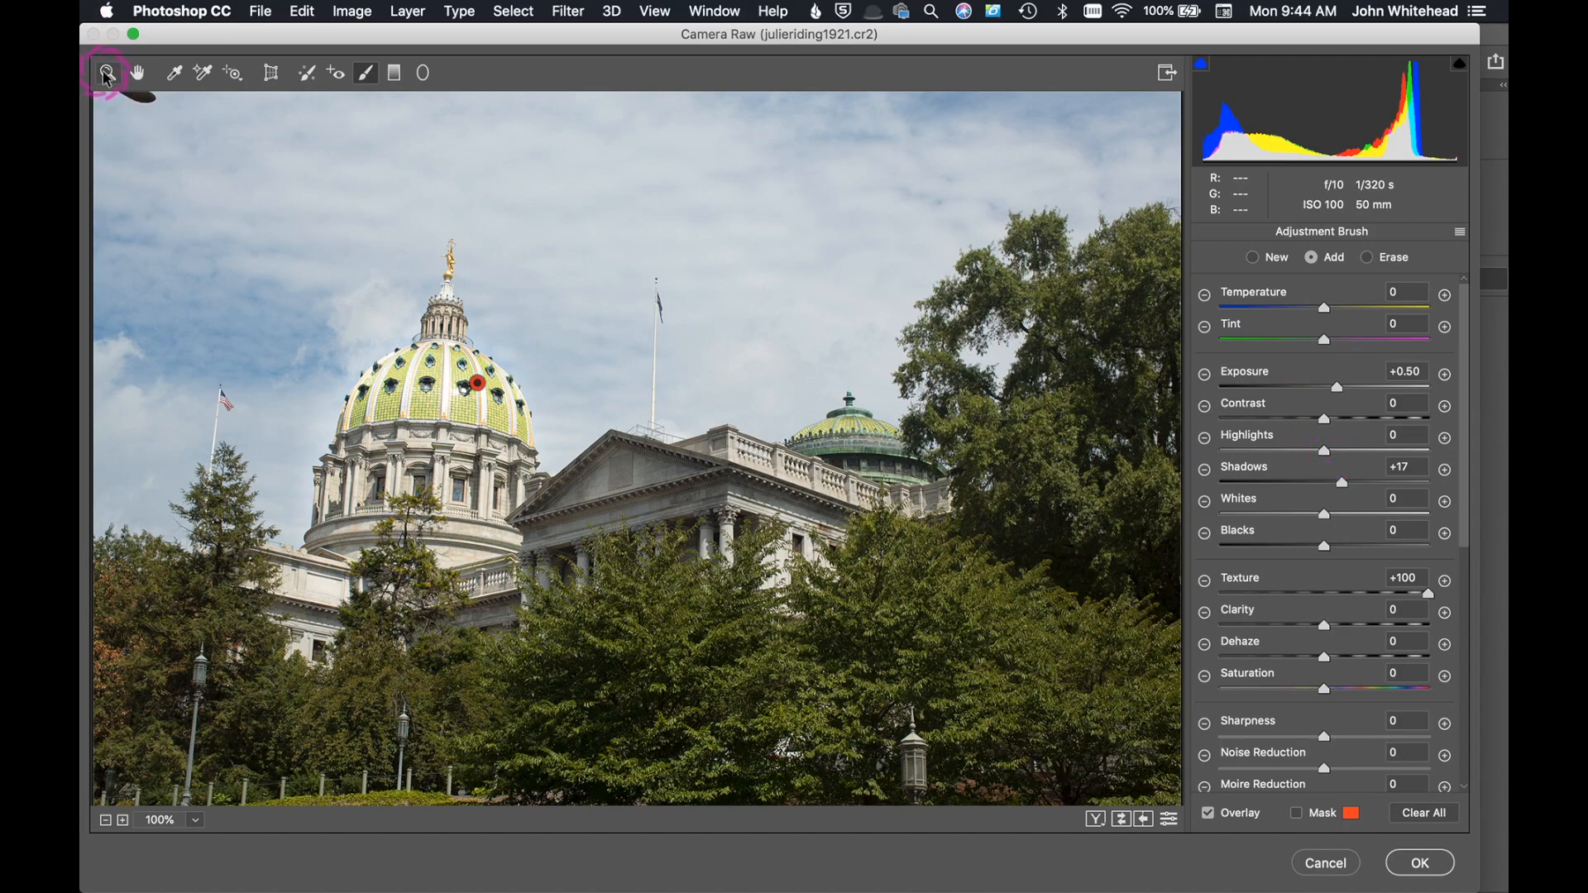
key("alt")
left_click(1326, 864)
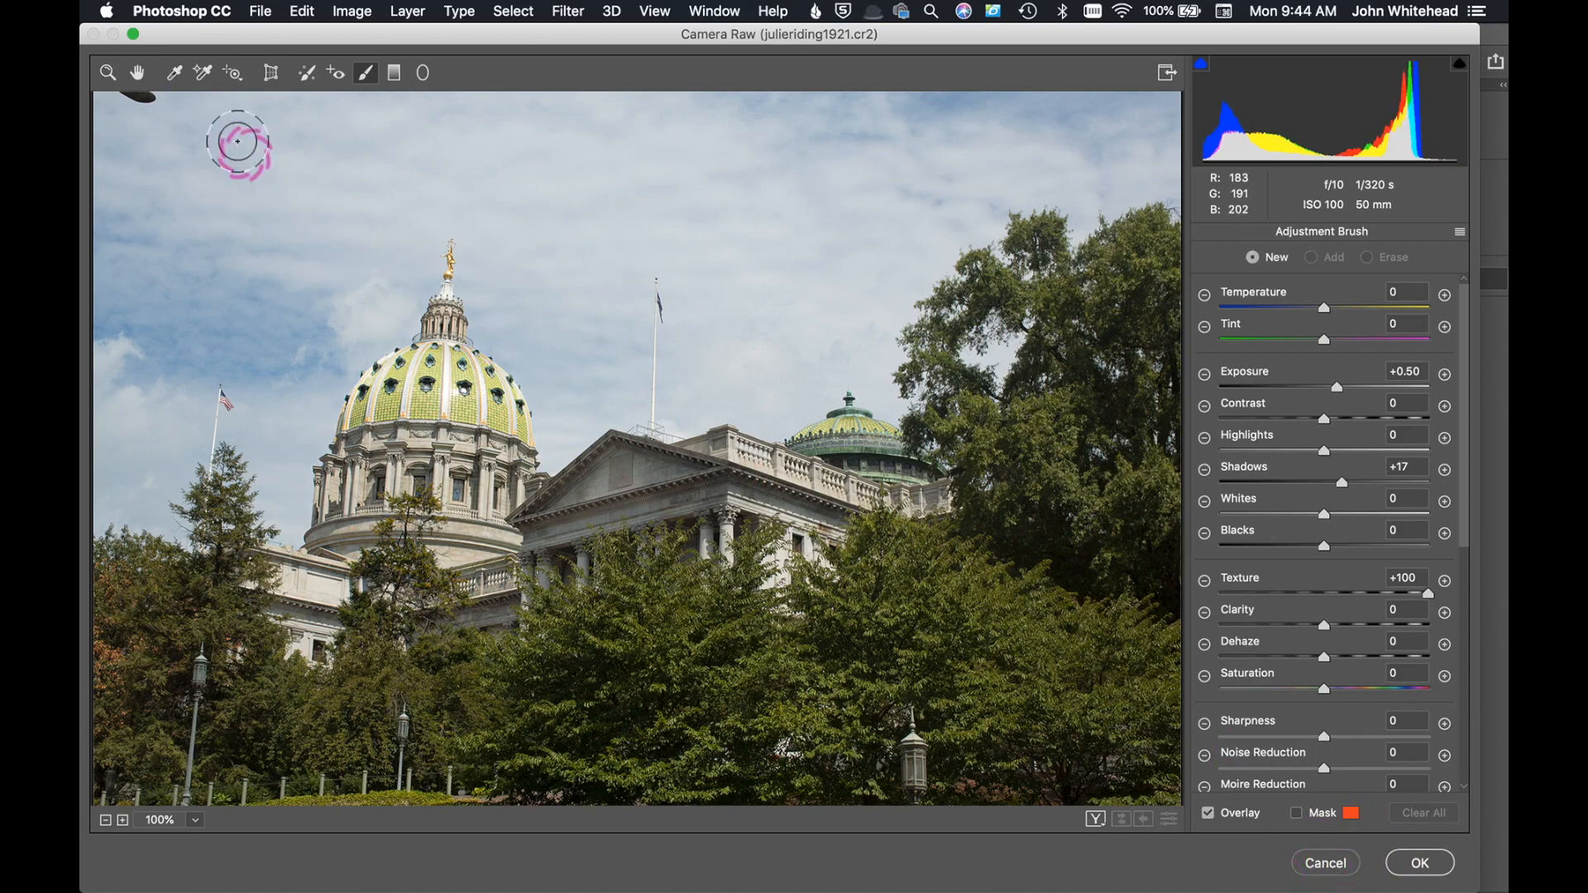
- Set the Camera Raw Detail sharpening Amount to 150
left_click(106, 73)
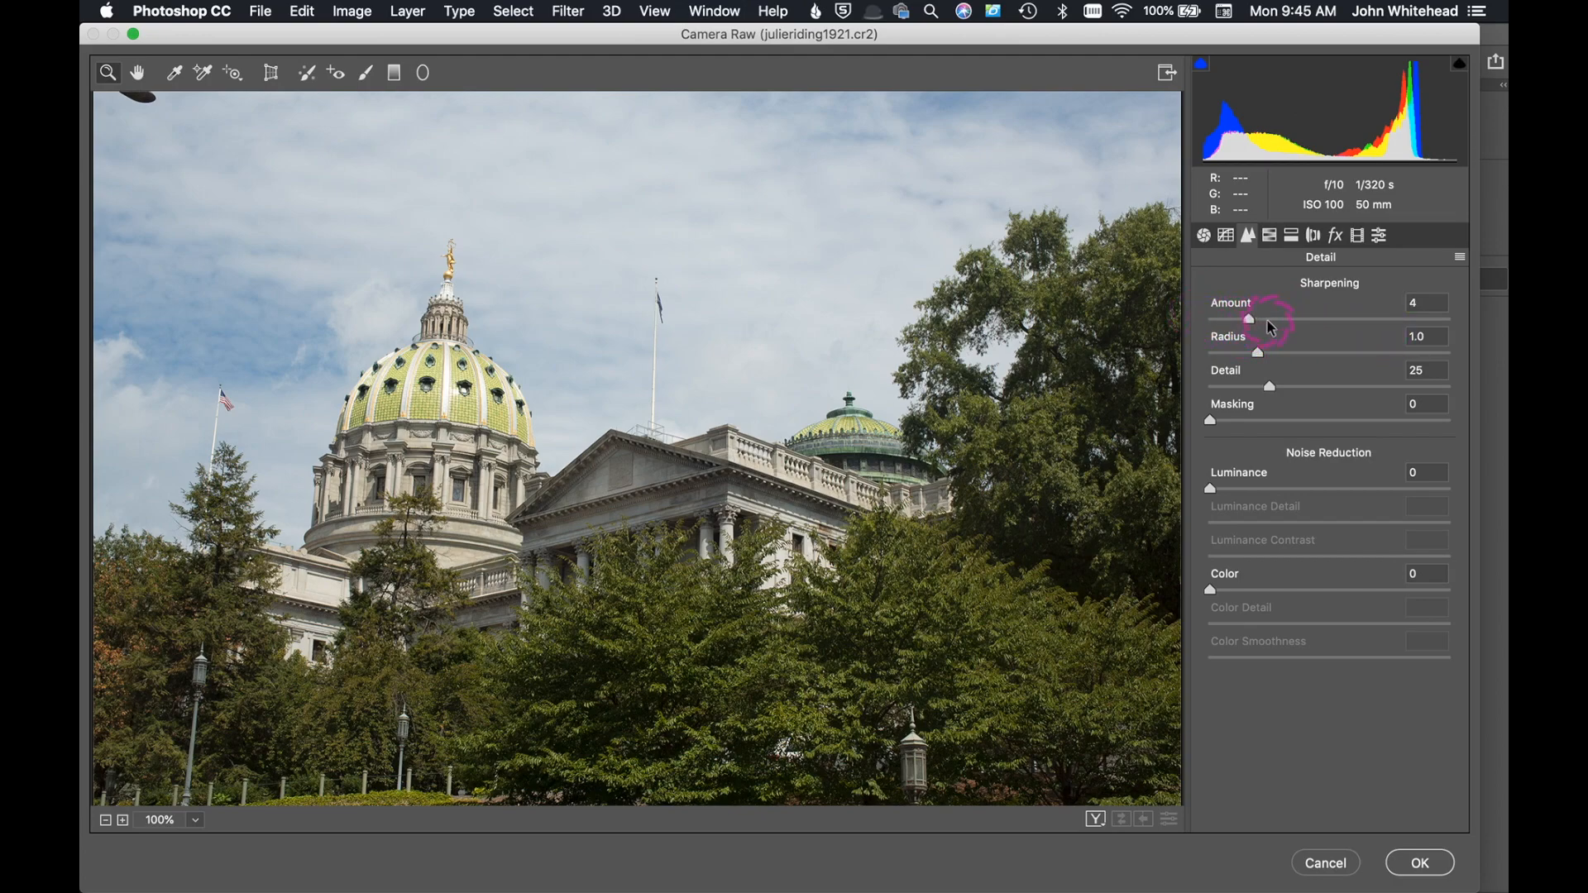
left_click_drag(1272, 326, 1489, 325)
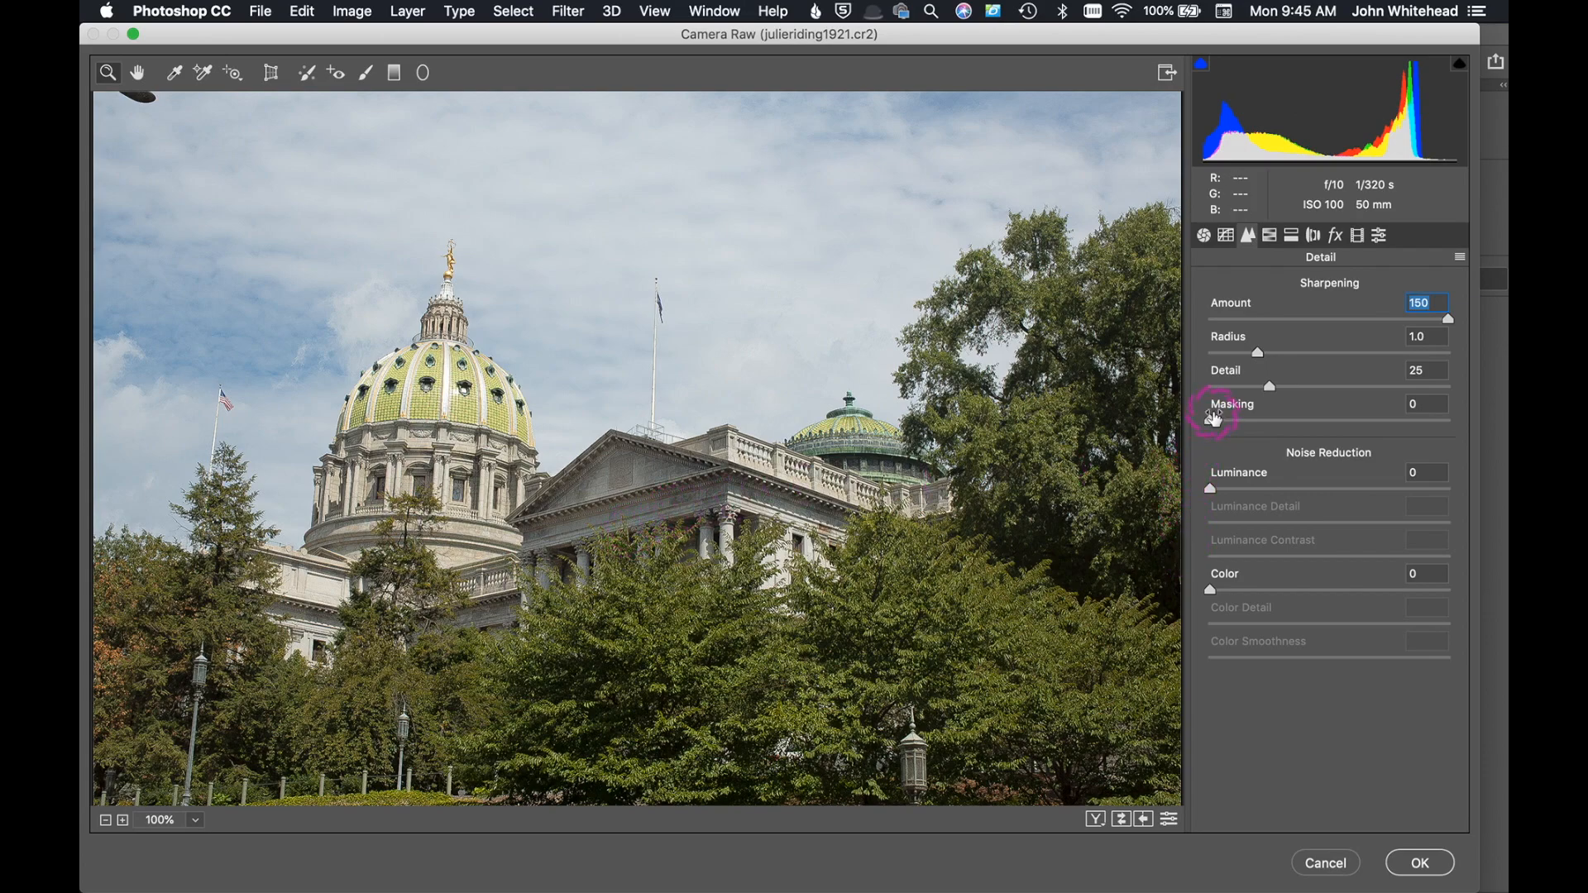
- Preview the sharpening mask across several strengths and set the Detail sharpening Masking to 95
left_click_drag(1213, 418, 1304, 432)
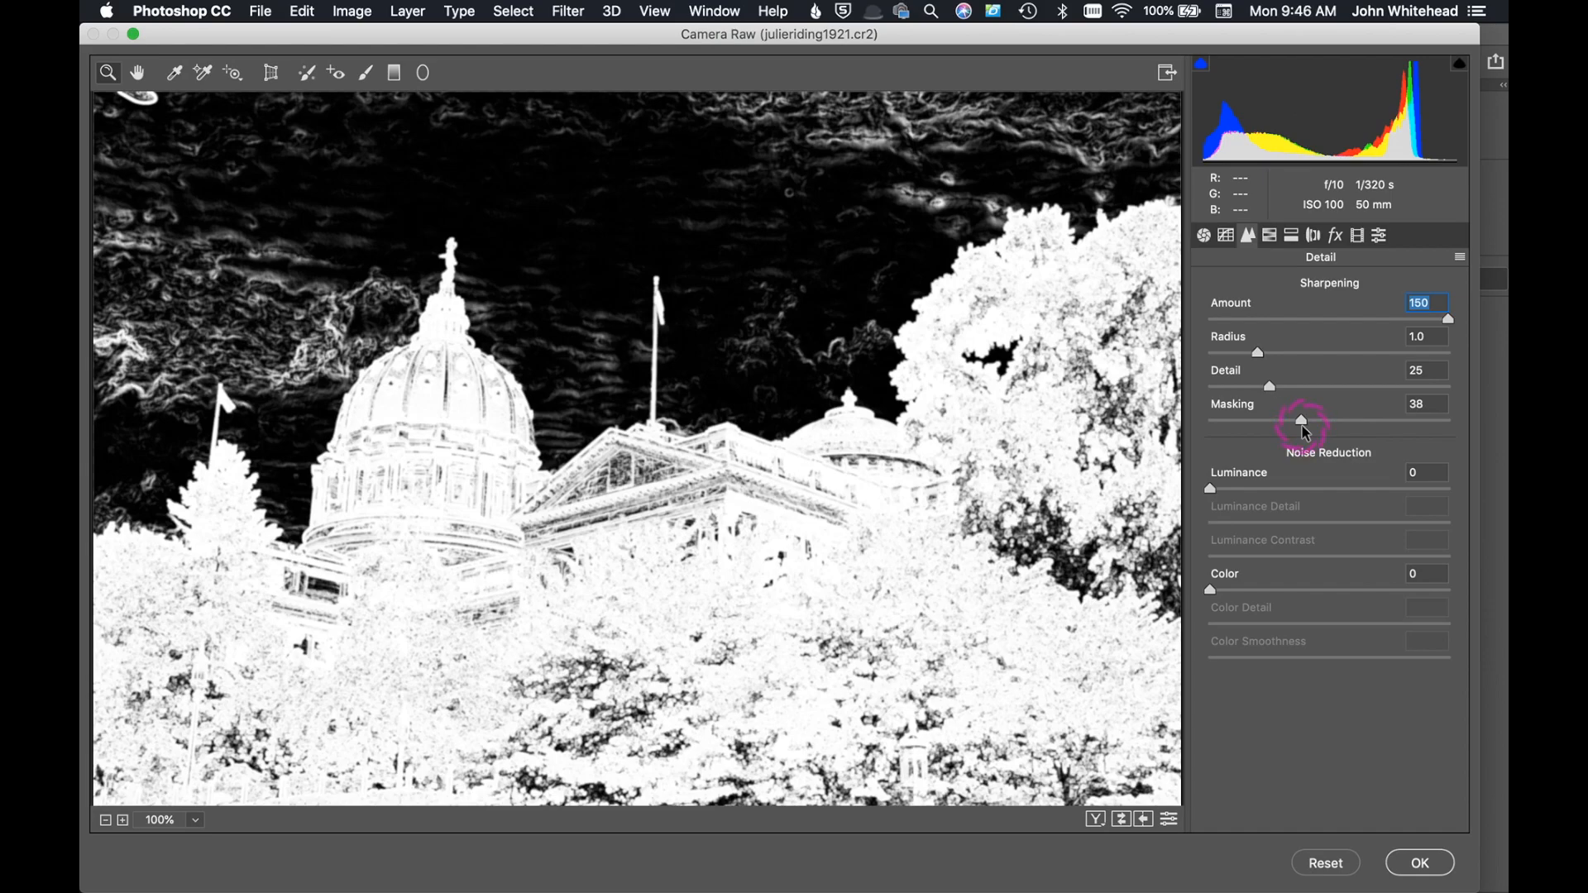
left_click_drag(1305, 432, 1416, 439)
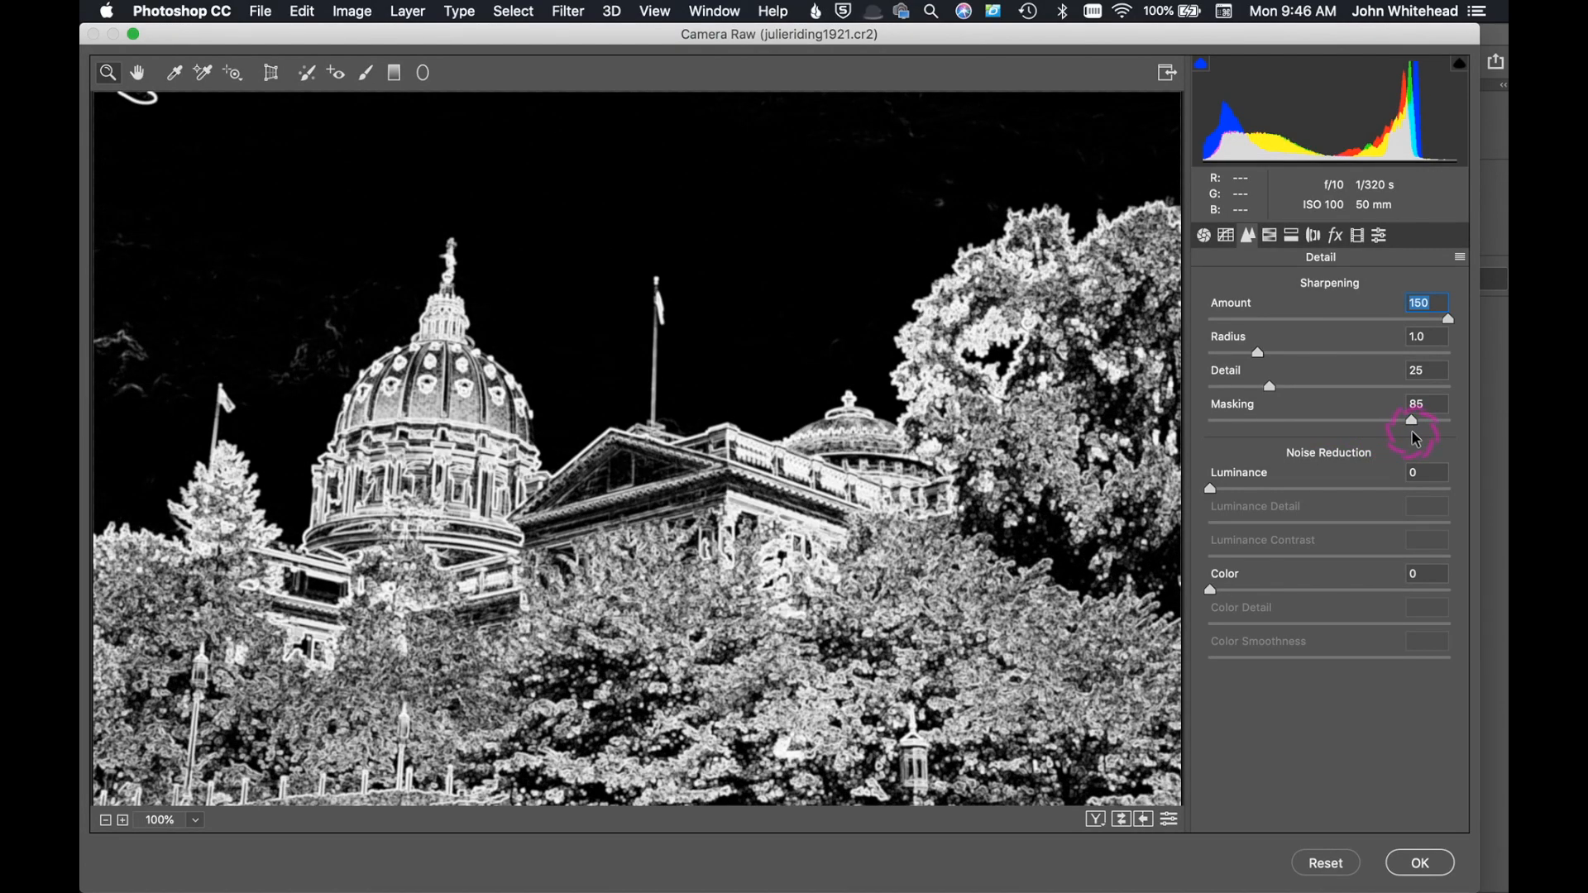
left_click_drag(1416, 440, 1464, 438)
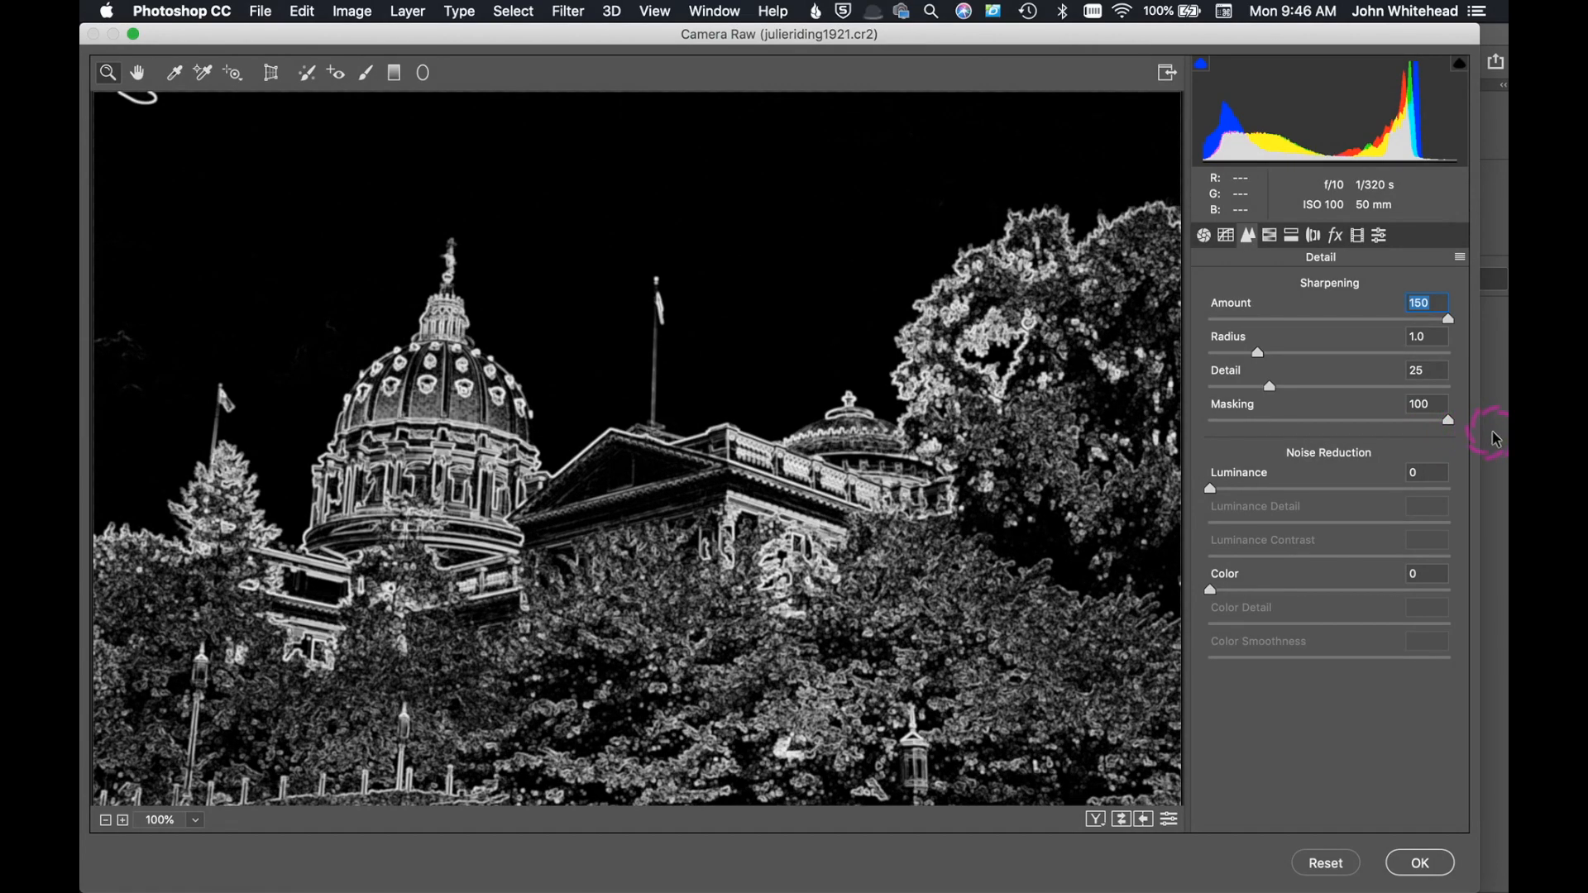
left_click_drag(1477, 435, 1437, 433)
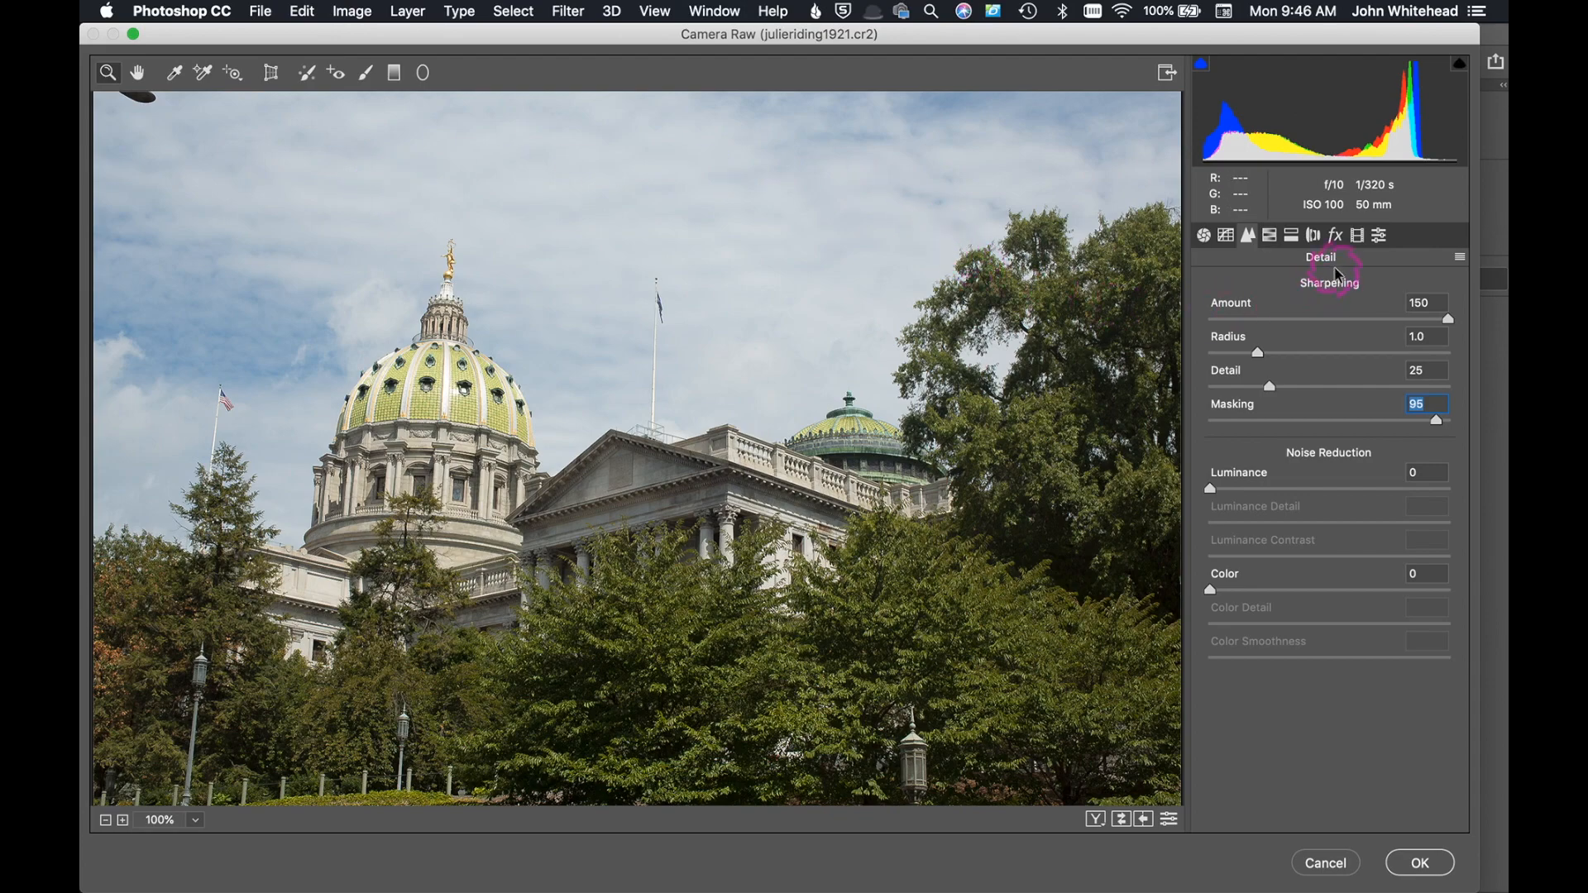
- Set Texture to +29 and Clarity to +32 in the Basic adjustments, and apply the Camera Raw filter
left_click(1204, 236)
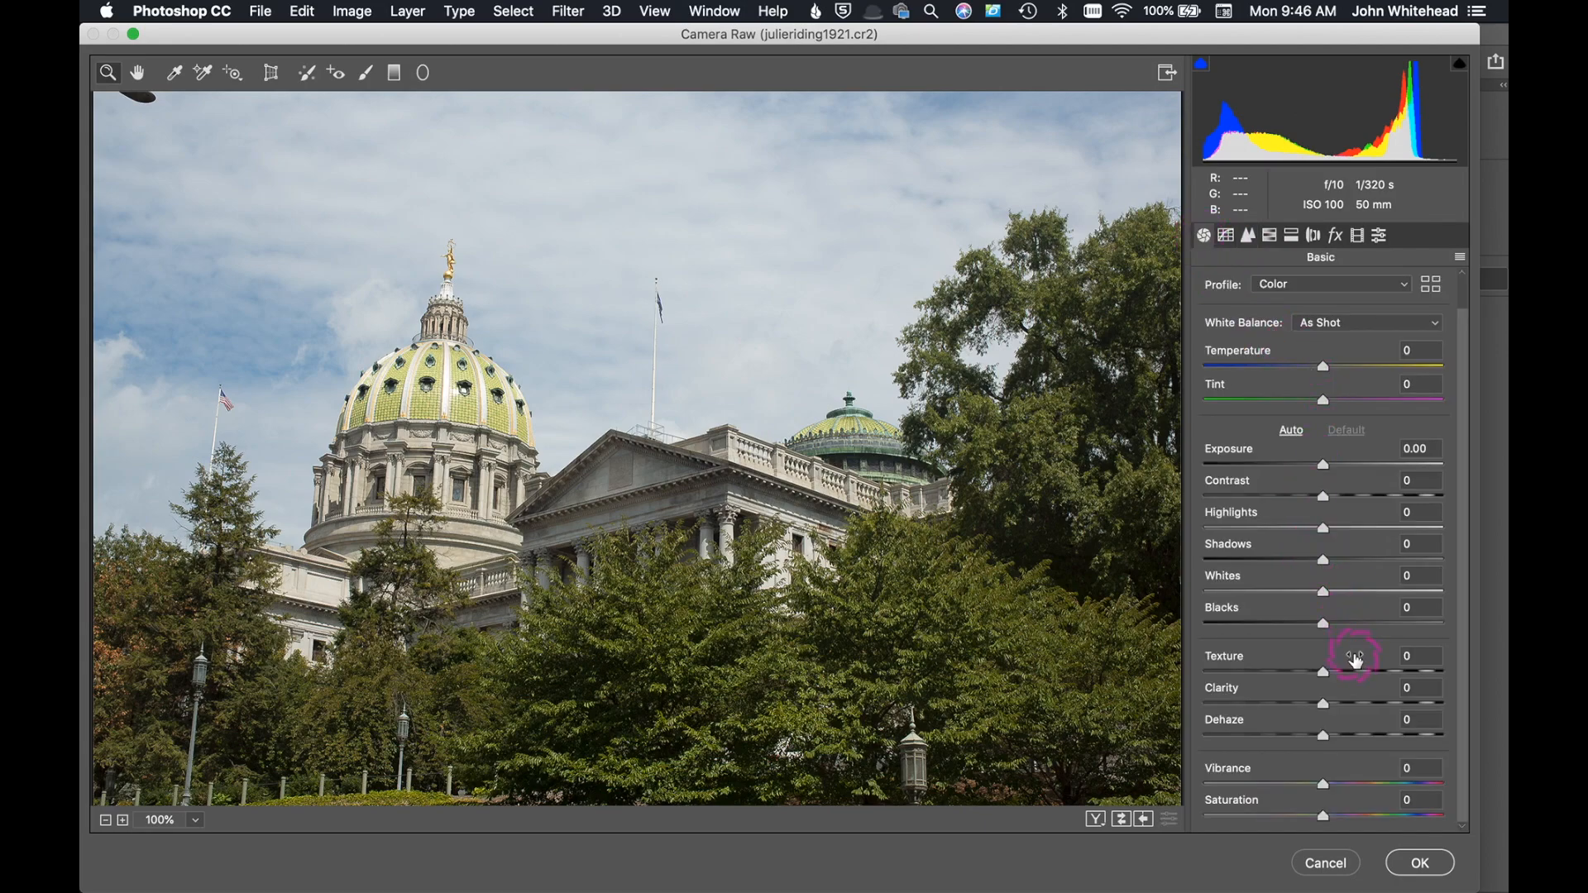
left_click_drag(1324, 671, 1361, 704)
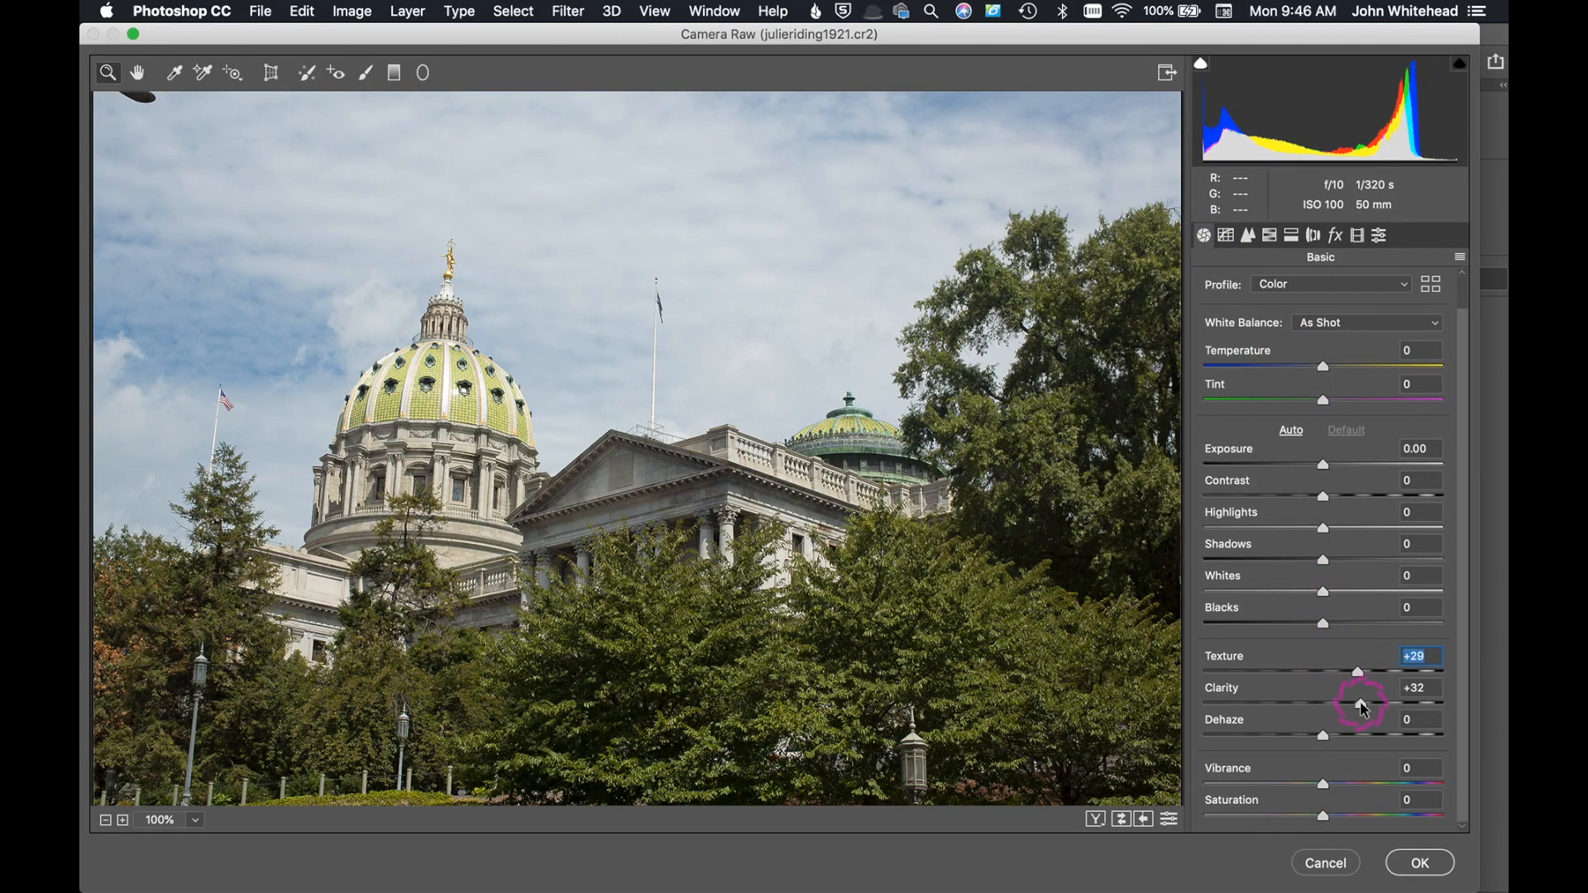
left_click(1417, 865)
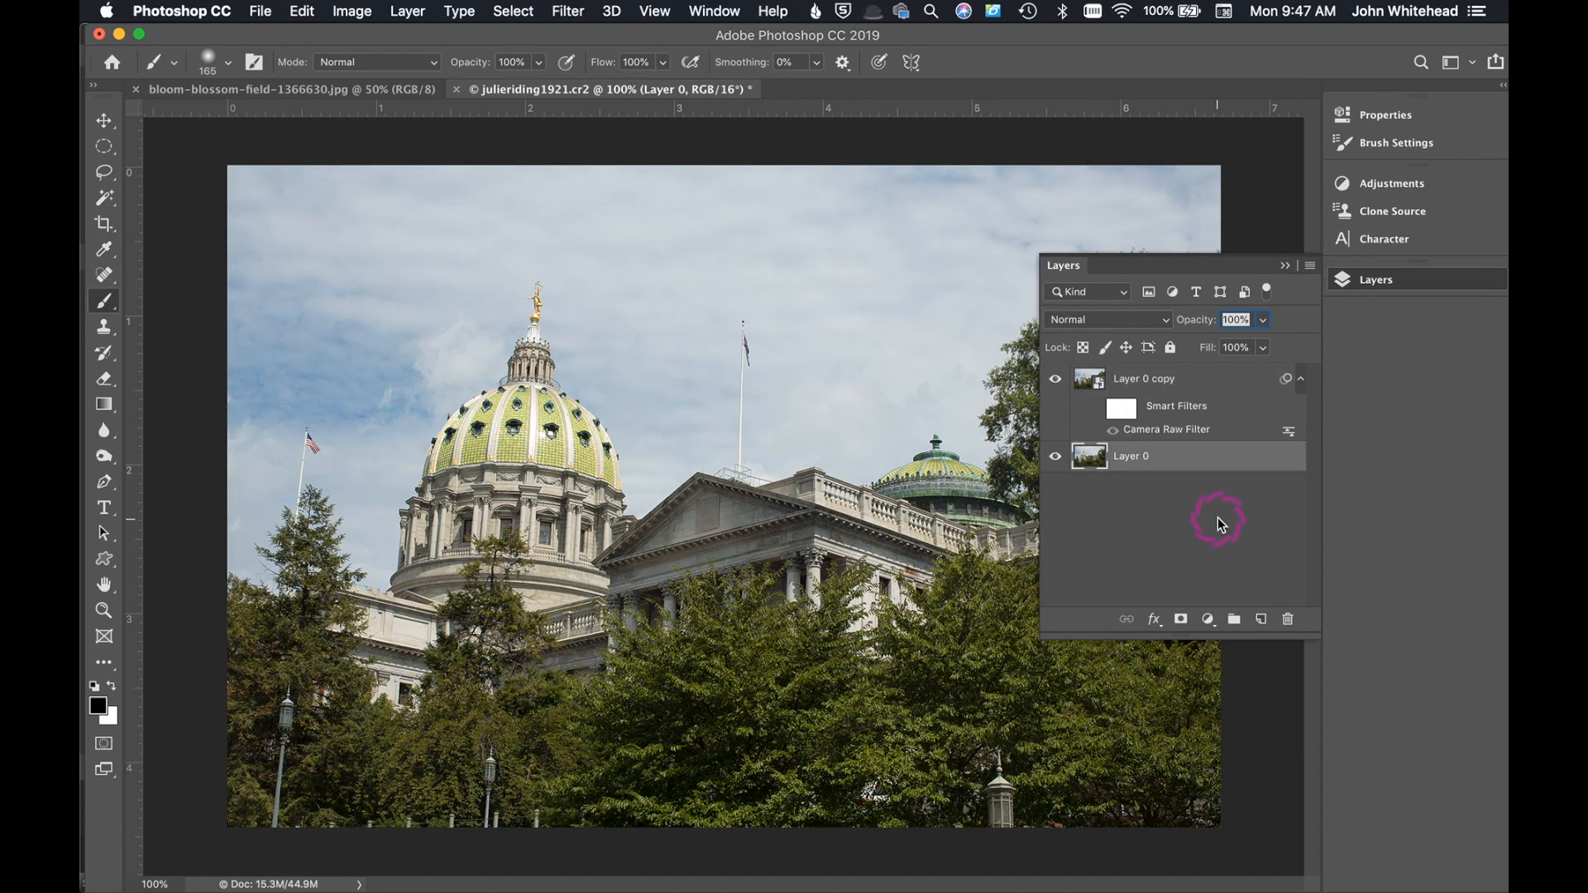
- Duplicate Layer 0, hide Layer 0 copy, and convert the new duplicate to a Smart Object
key("super+j")
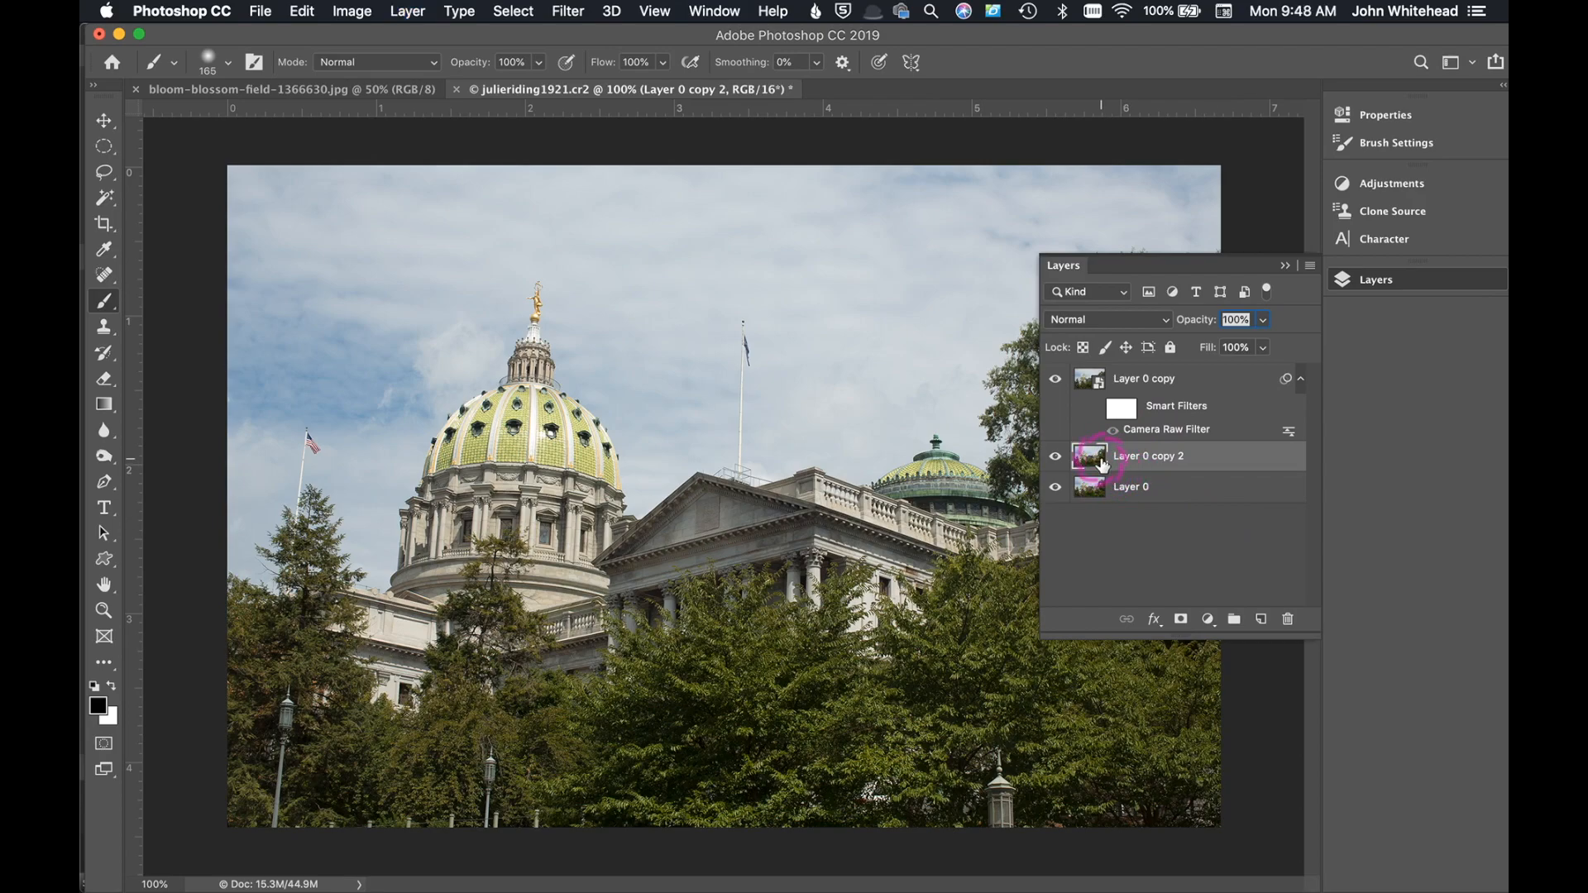
left_click_drag(1105, 455, 1121, 478)
left_click(1055, 378)
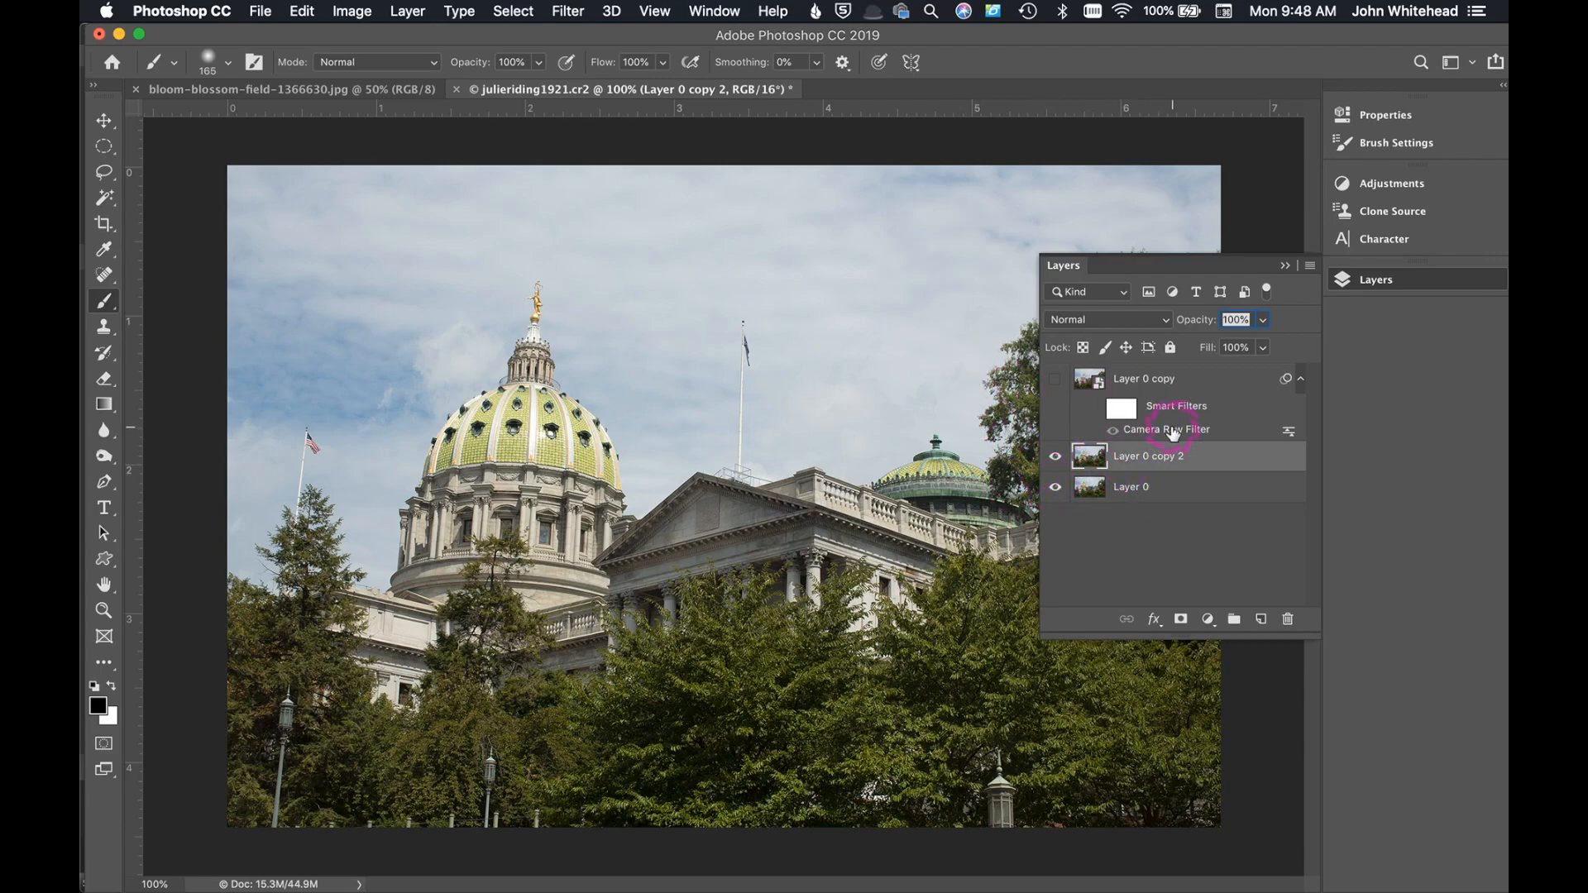
right_click(1089, 460)
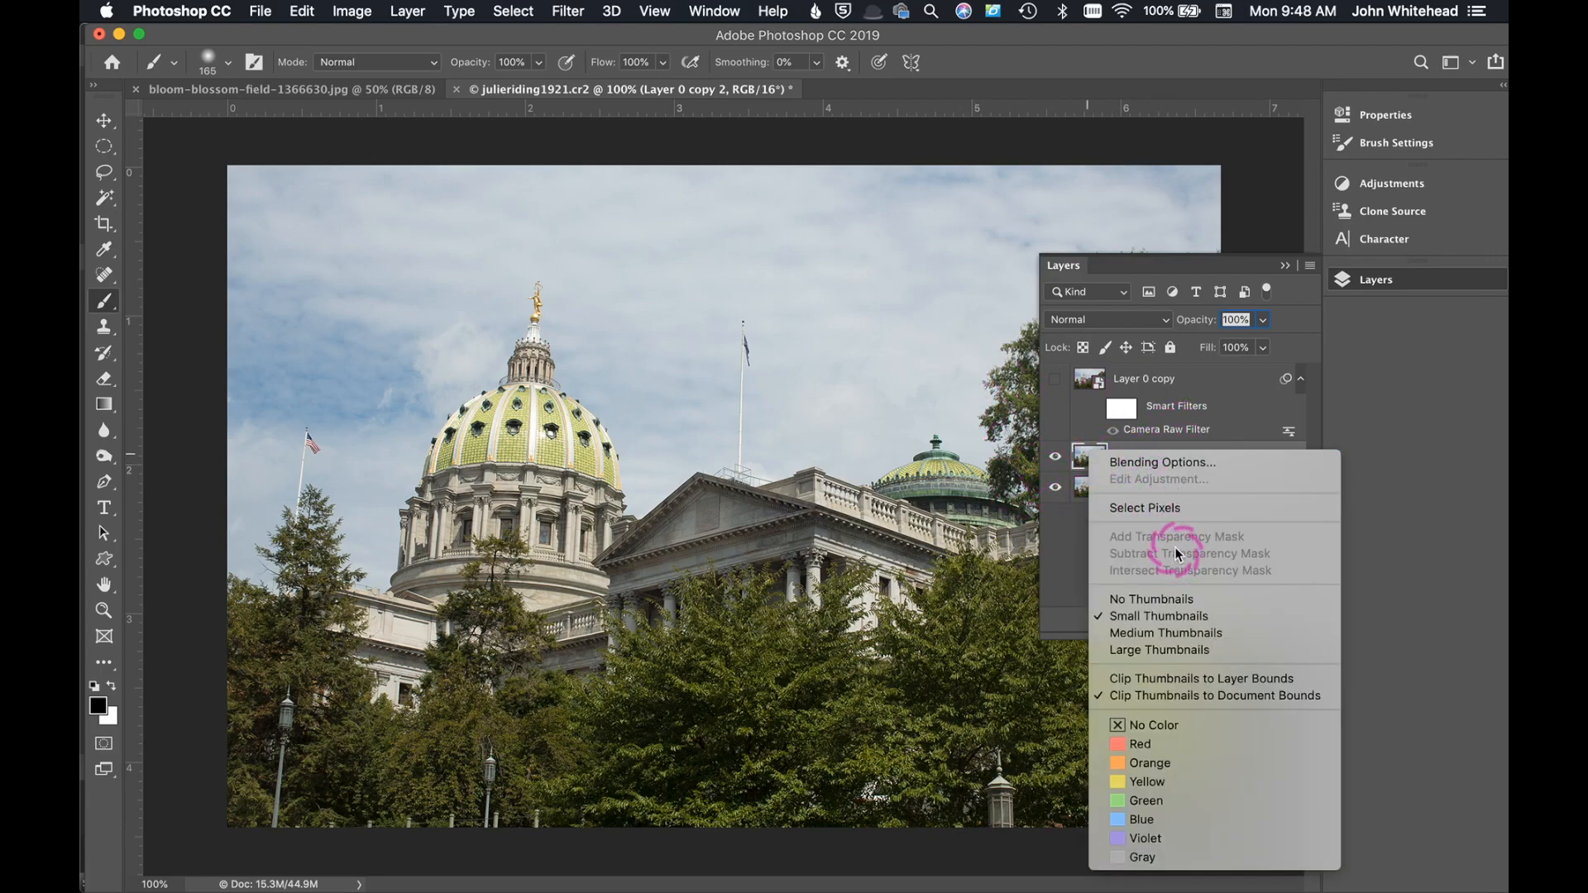
left_click(1396, 398)
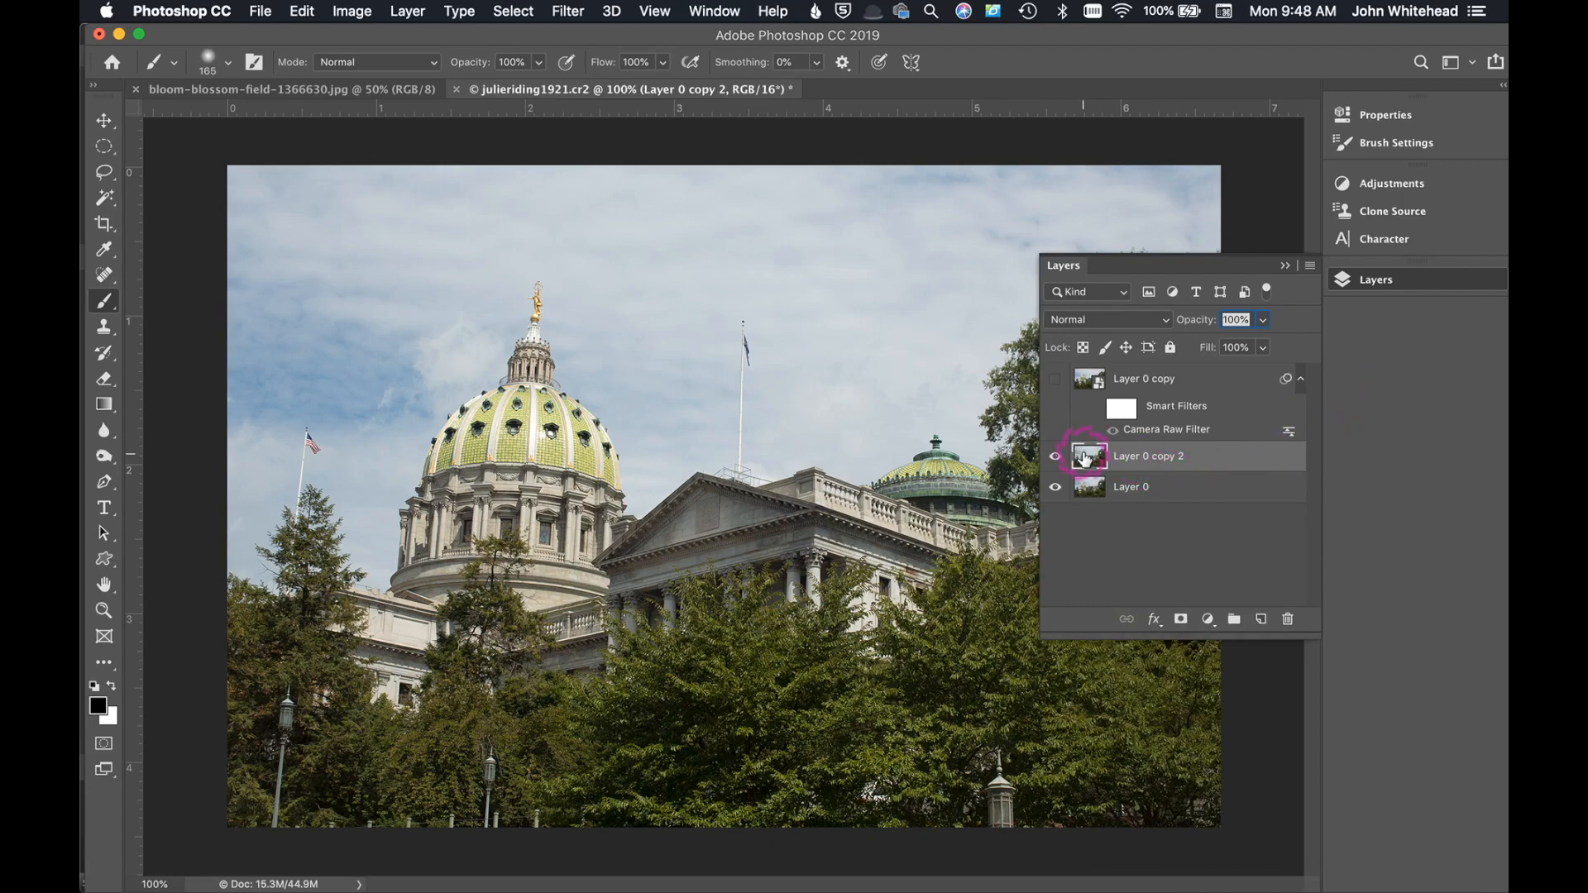
right_click(1240, 456)
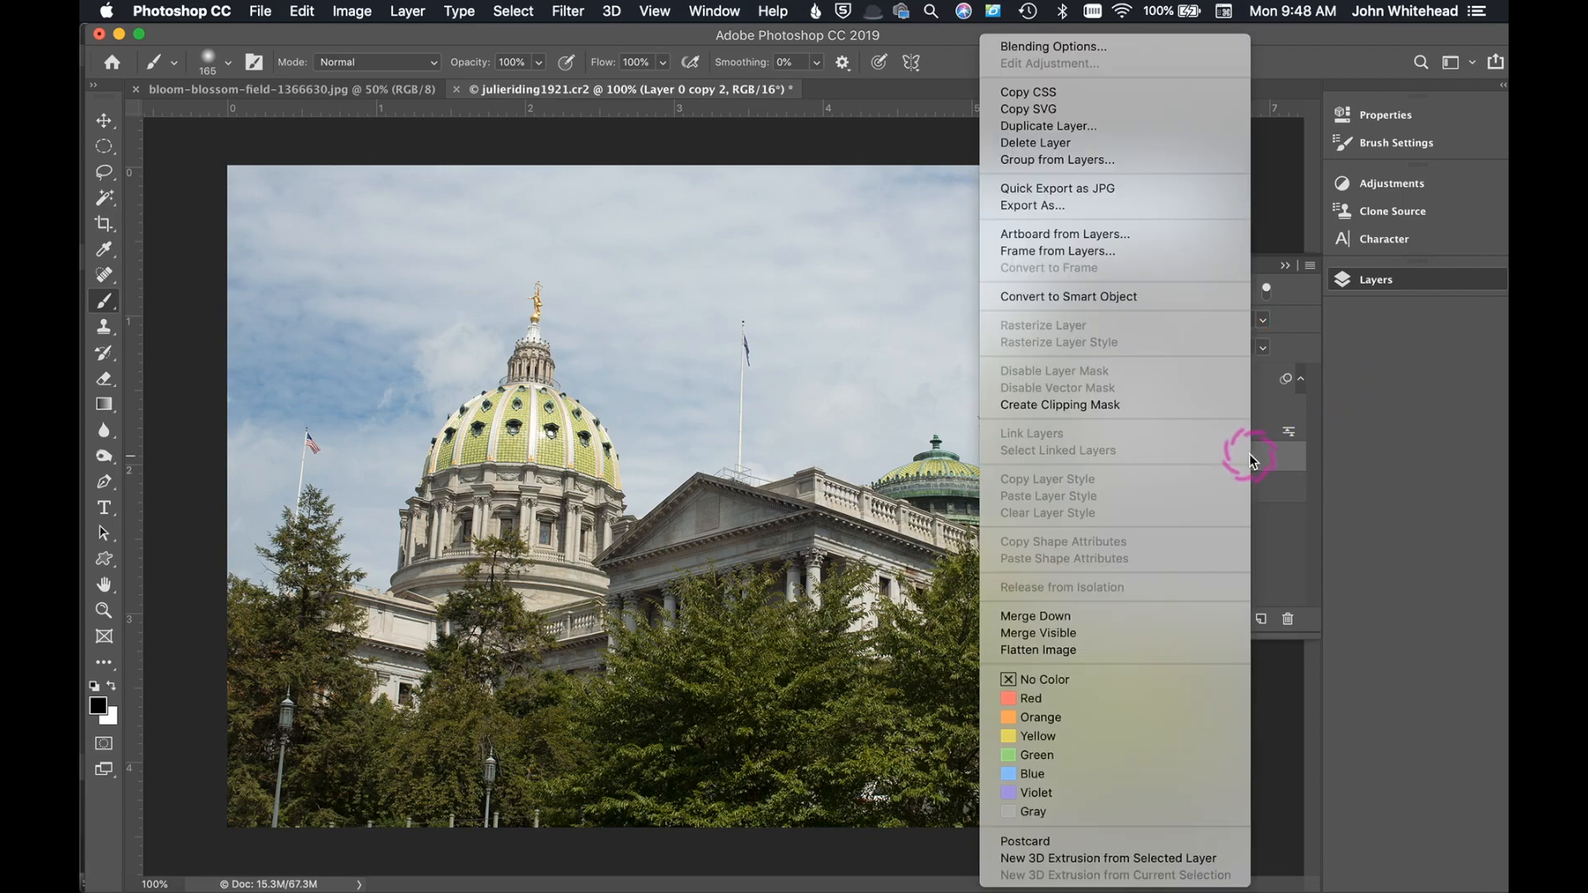
left_click(1148, 297)
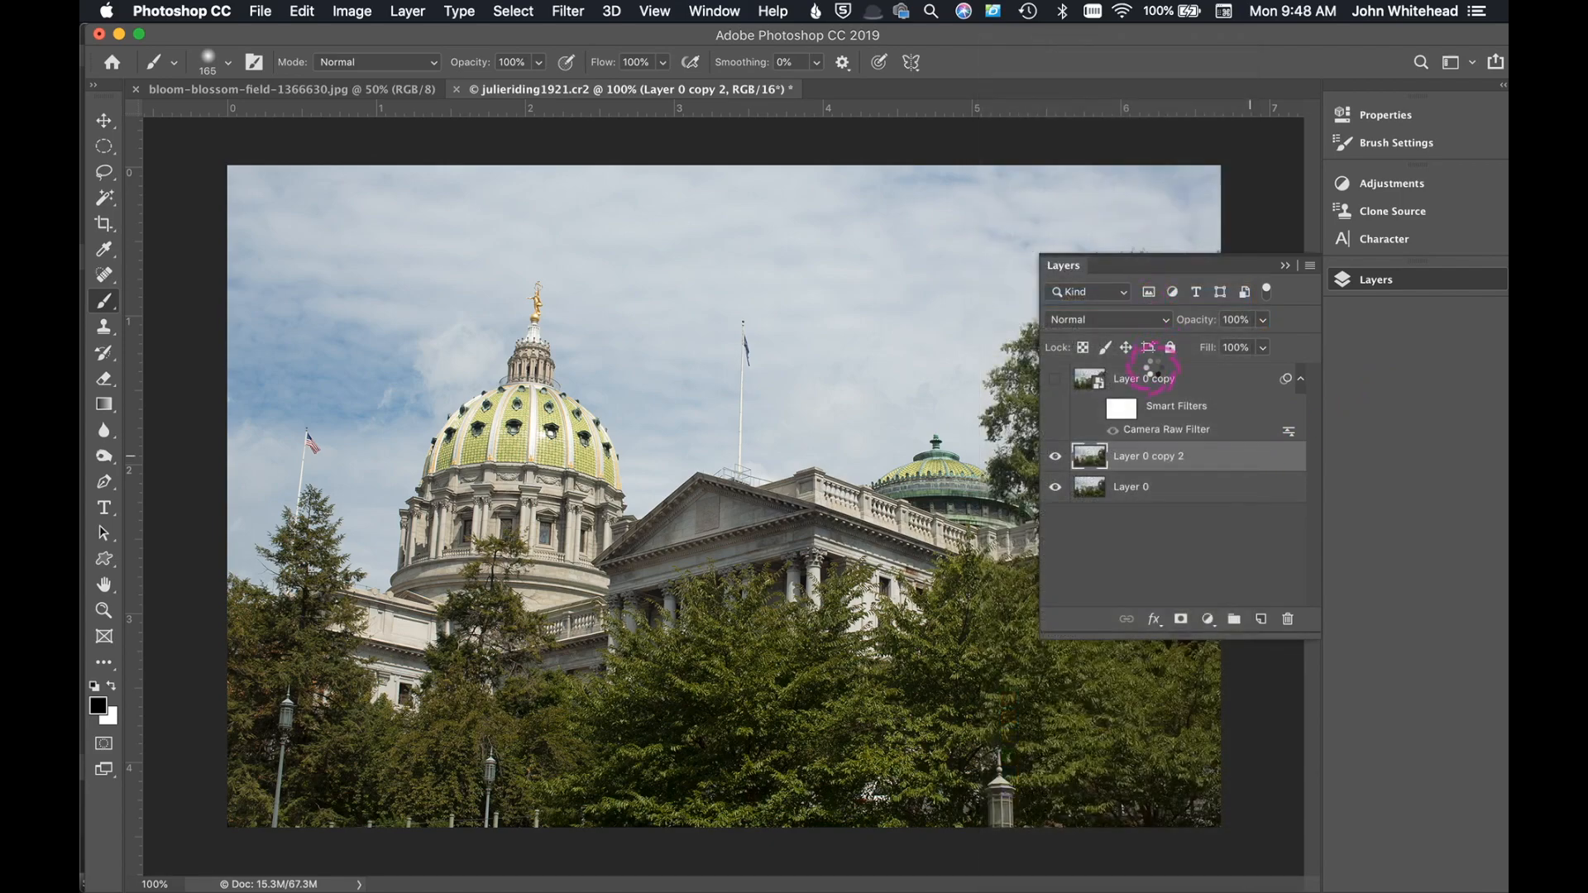
- Open the Camera Raw Filter on Layer 0 copy 2 and reset the Adjustment Brush settings to zero
left_click(571, 12)
left_click(819, 182)
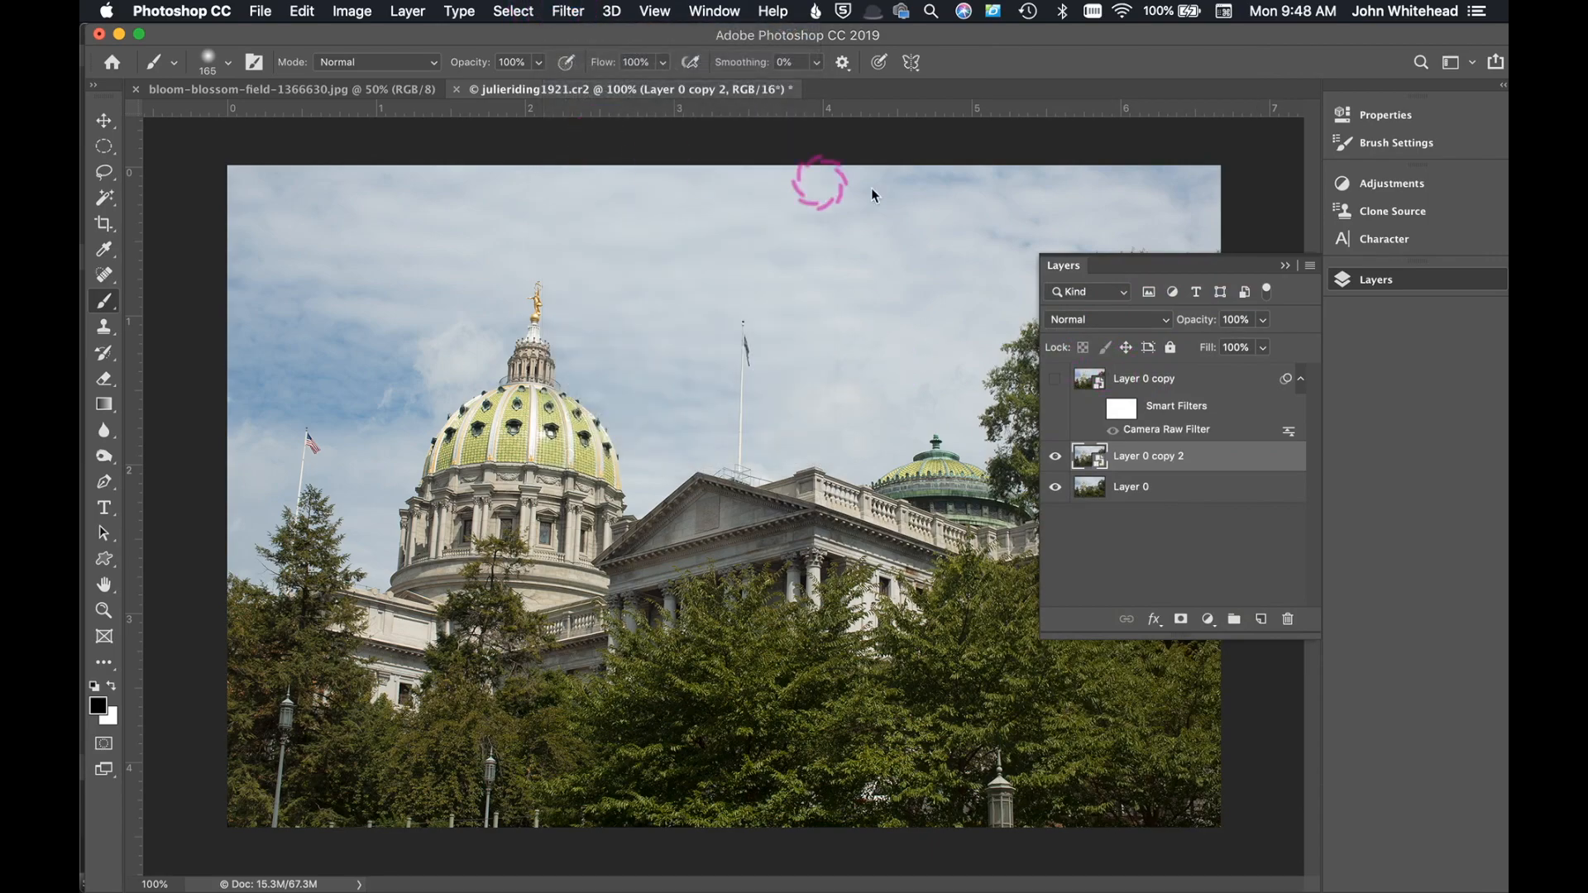
key("super+shift+a")
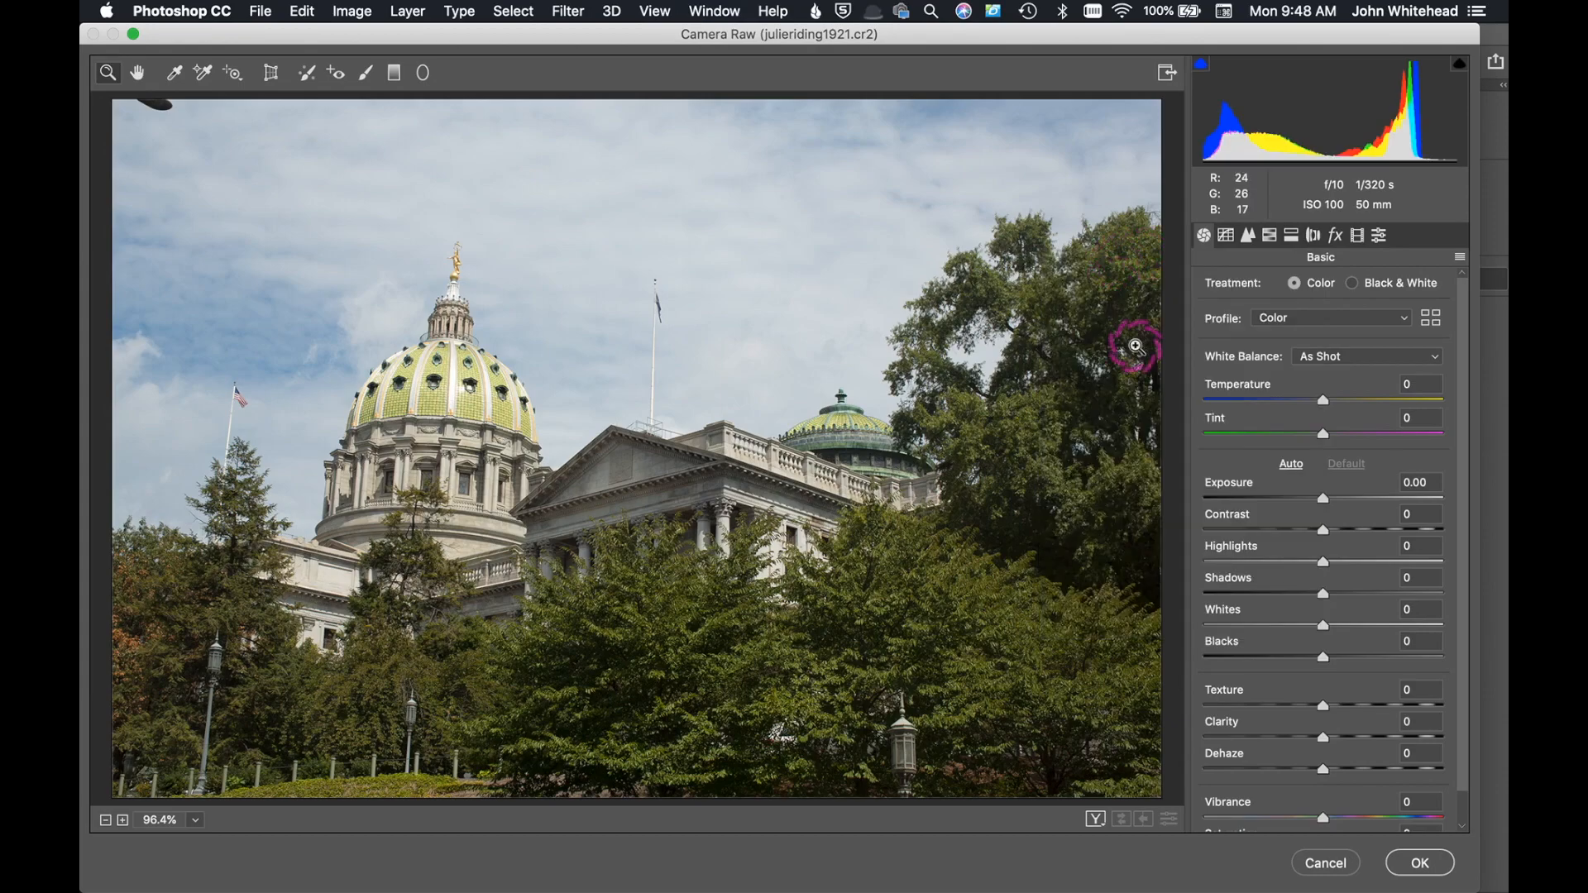
left_click(365, 76)
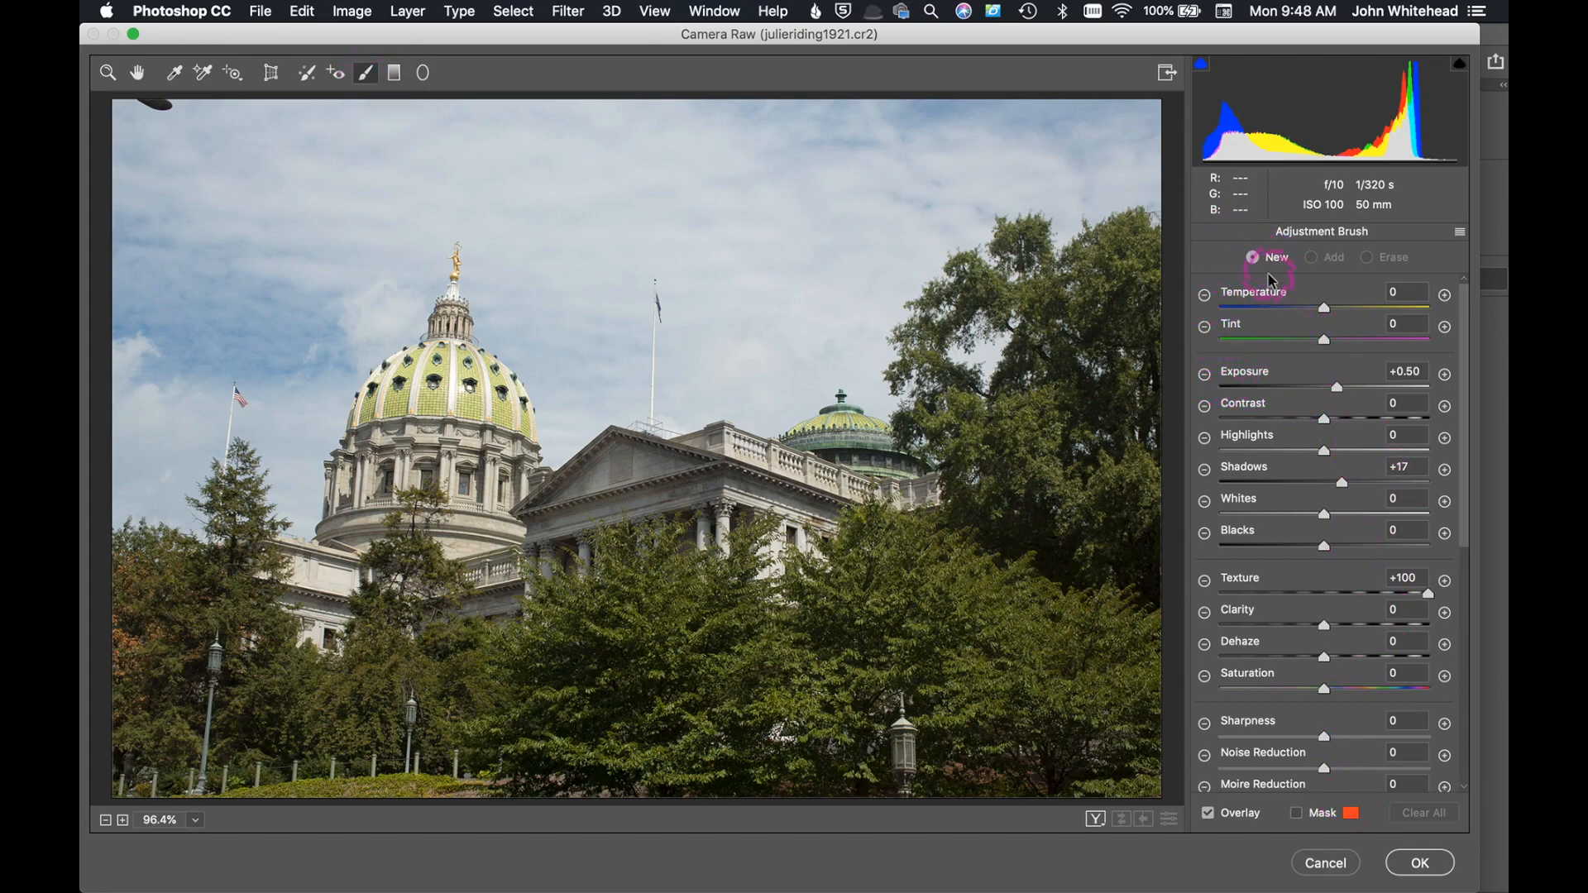
left_click(1246, 374)
left_click(1205, 377)
scroll(1260, 521, "down", 2)
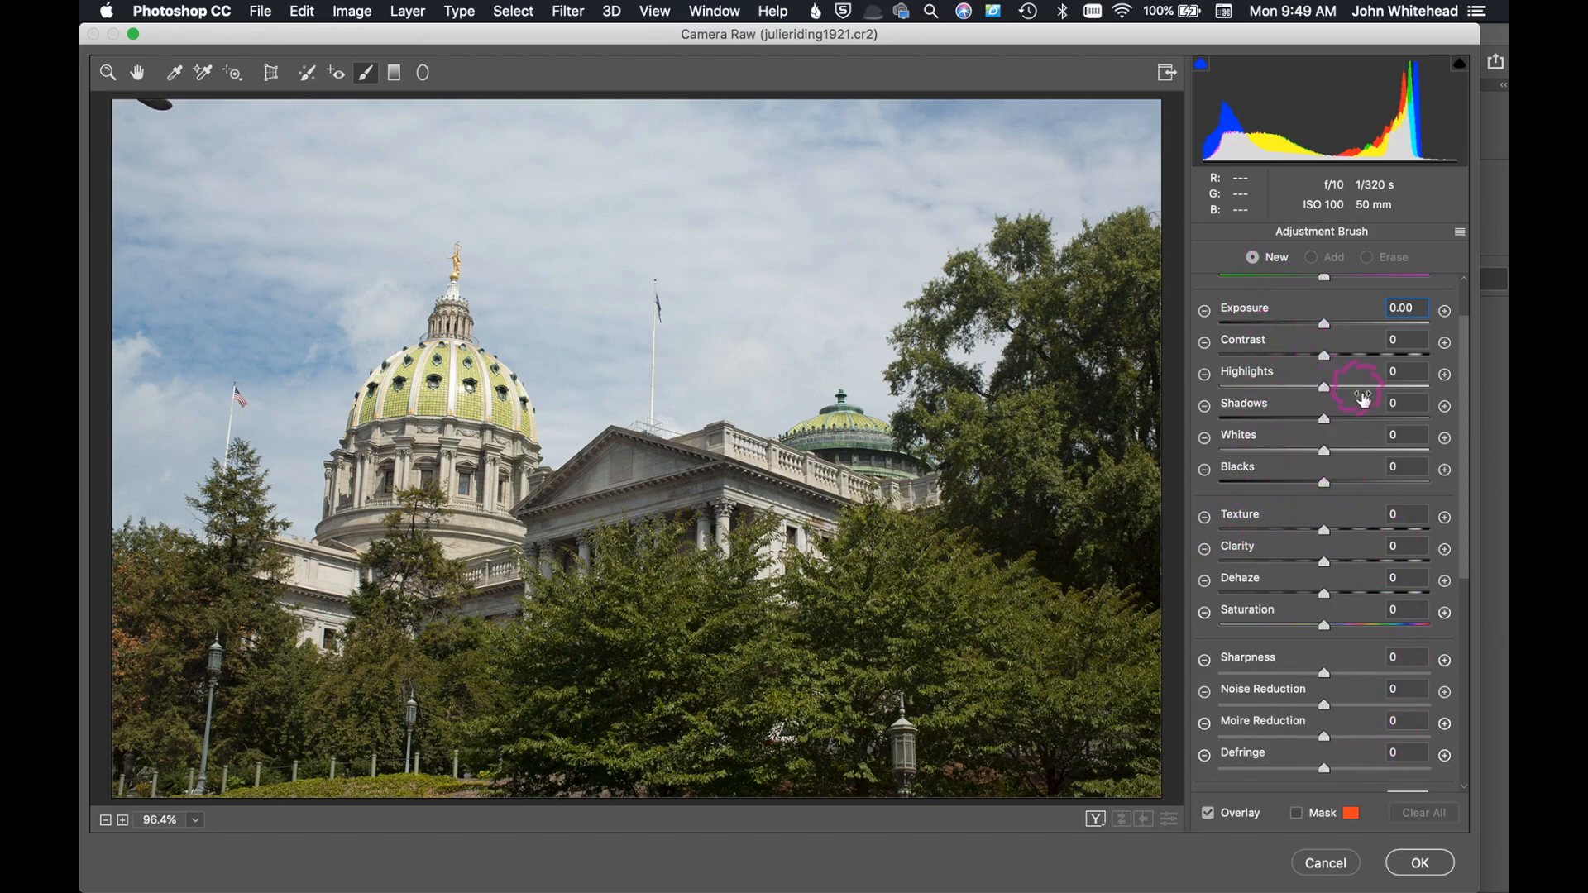
- Paint over the dome and the building's stonework with the Adjustment Brush at Texture +25 and Sharpness +17
left_click_drag(1326, 533, 1336, 531)
left_click_drag(1351, 529, 1351, 530)
left_click_drag(1339, 682, 1344, 678)
mouse_move(428, 382)
left_mouse_down()
mouse_move(375, 493)
mouse_move(378, 507)
mouse_move(448, 455)
mouse_move(448, 559)
mouse_move(497, 415)
mouse_move(471, 350)
mouse_move(510, 545)
mouse_move(652, 470)
mouse_move(810, 501)
mouse_move(791, 484)
mouse_move(817, 425)
mouse_move(898, 460)
mouse_move(693, 513)
mouse_move(532, 522)
mouse_move(424, 578)
mouse_move(414, 555)
mouse_move(304, 550)
mouse_move(304, 599)
mouse_move(331, 634)
mouse_move(289, 574)
mouse_move(320, 593)
mouse_move(346, 577)
mouse_move(393, 388)
mouse_move(448, 378)
mouse_move(454, 311)
mouse_move(448, 352)
mouse_move(448, 325)
mouse_move(474, 405)
left_mouse_up()
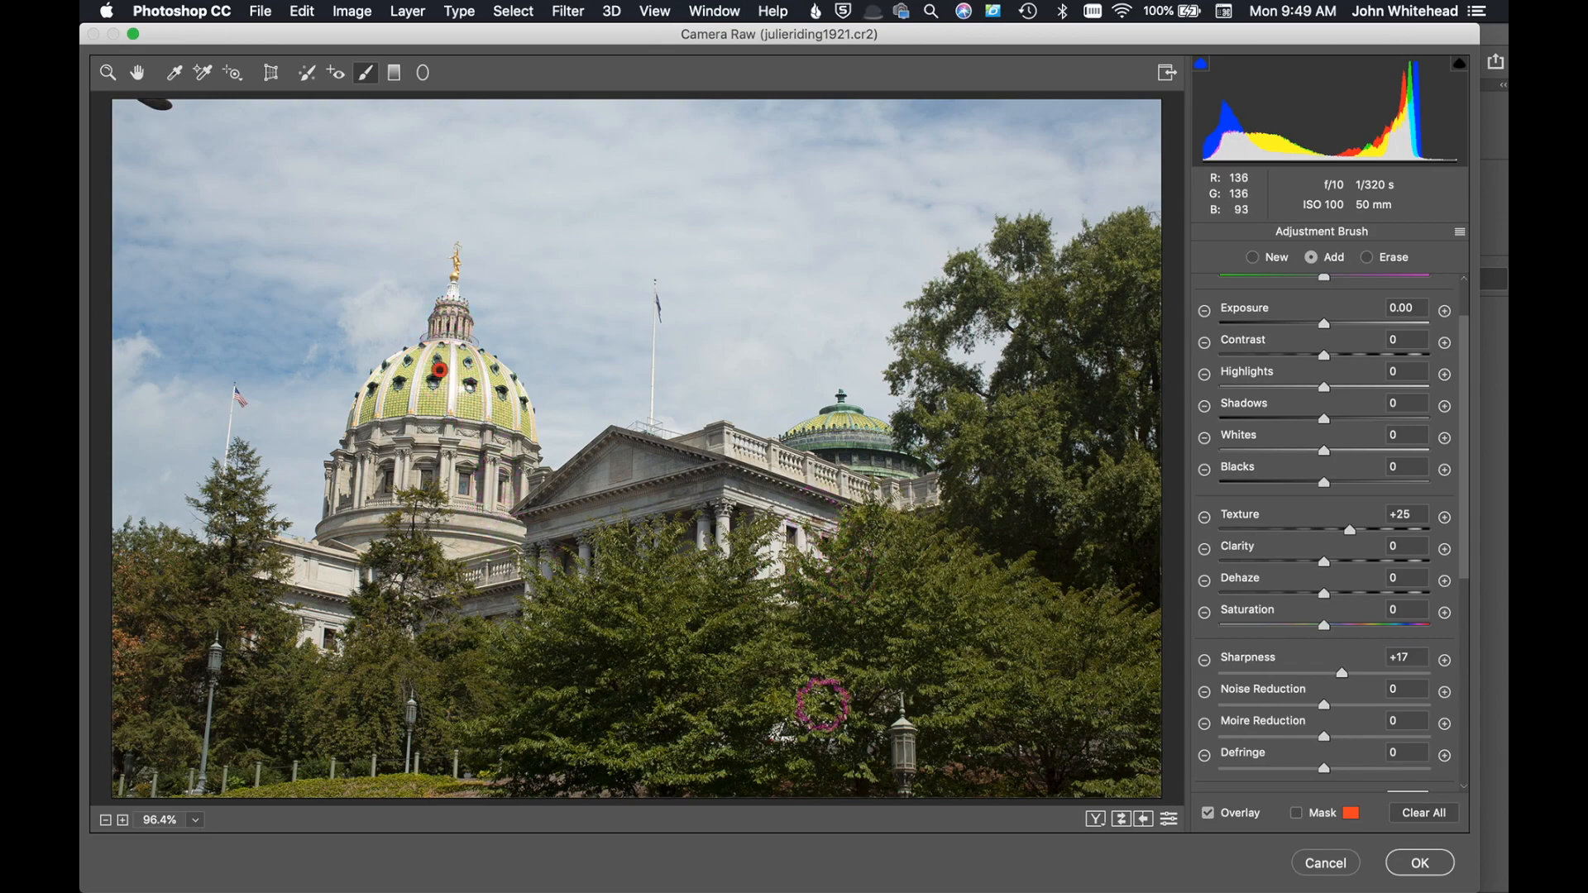
mouse_move(321, 632)
left_mouse_down()
mouse_move(334, 594)
mouse_move(416, 534)
mouse_move(494, 569)
mouse_move(616, 455)
mouse_move(657, 465)
left_mouse_up()
- Set the brushed area's Texture to +15, try different Clarity amounts on it, and apply the Camera Raw filter
mouse_move(1351, 532)
left_mouse_down()
mouse_move(1448, 539)
mouse_move(1301, 539)
mouse_move(1342, 553)
left_mouse_up()
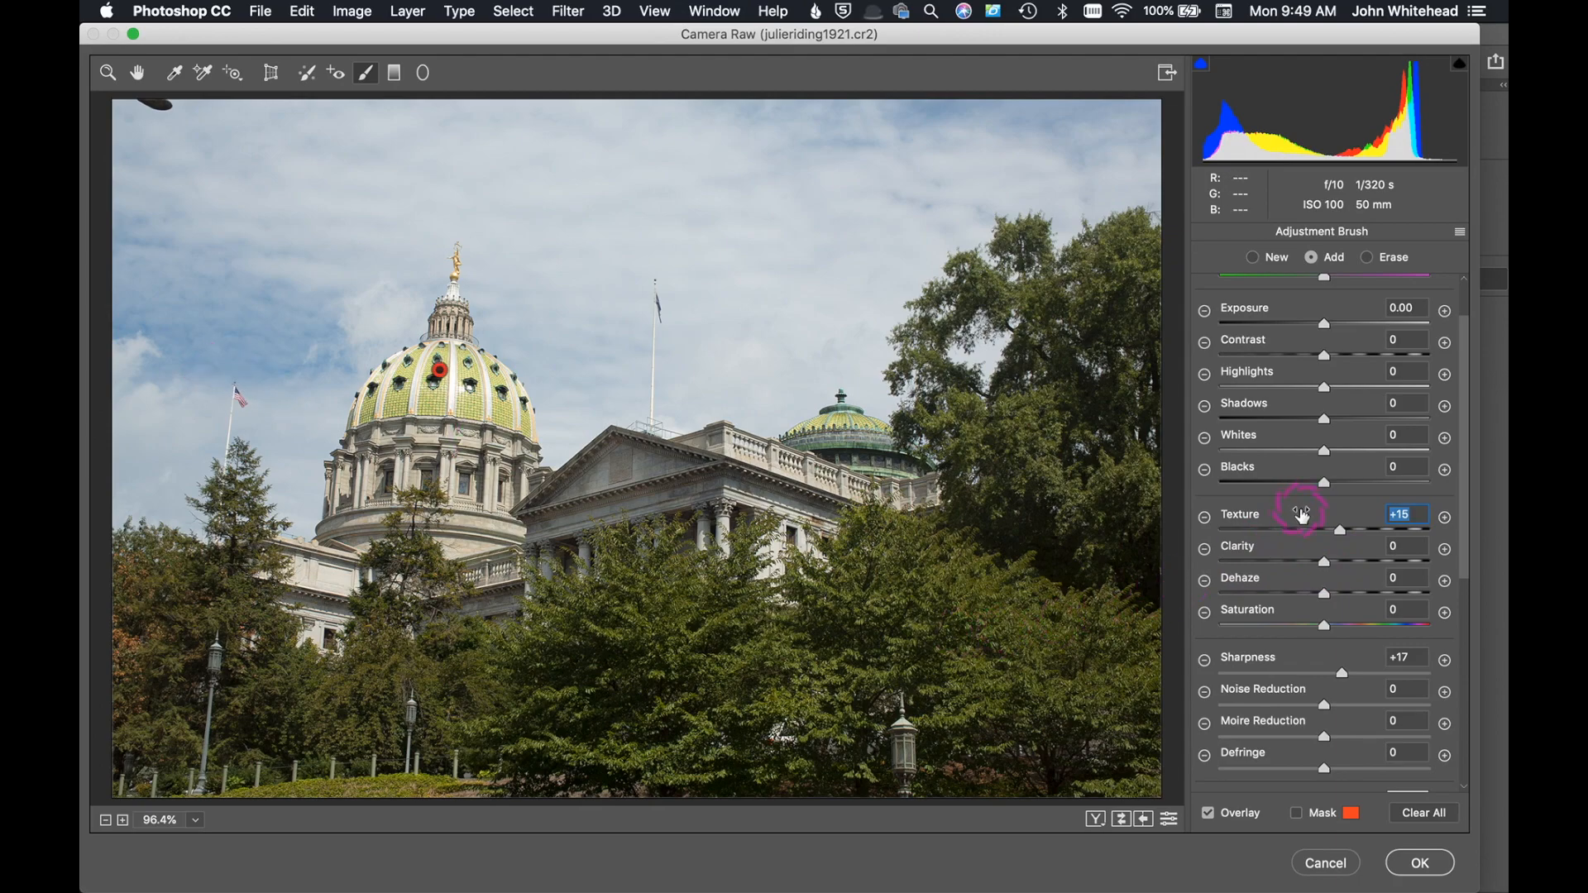
left_click(1329, 572)
left_click_drag(1319, 560, 1337, 565)
left_click(1329, 566)
mouse_move(1333, 571)
left_mouse_down()
mouse_move(1326, 560)
mouse_move(1323, 592)
left_mouse_up()
scroll(1315, 496, "down", 5)
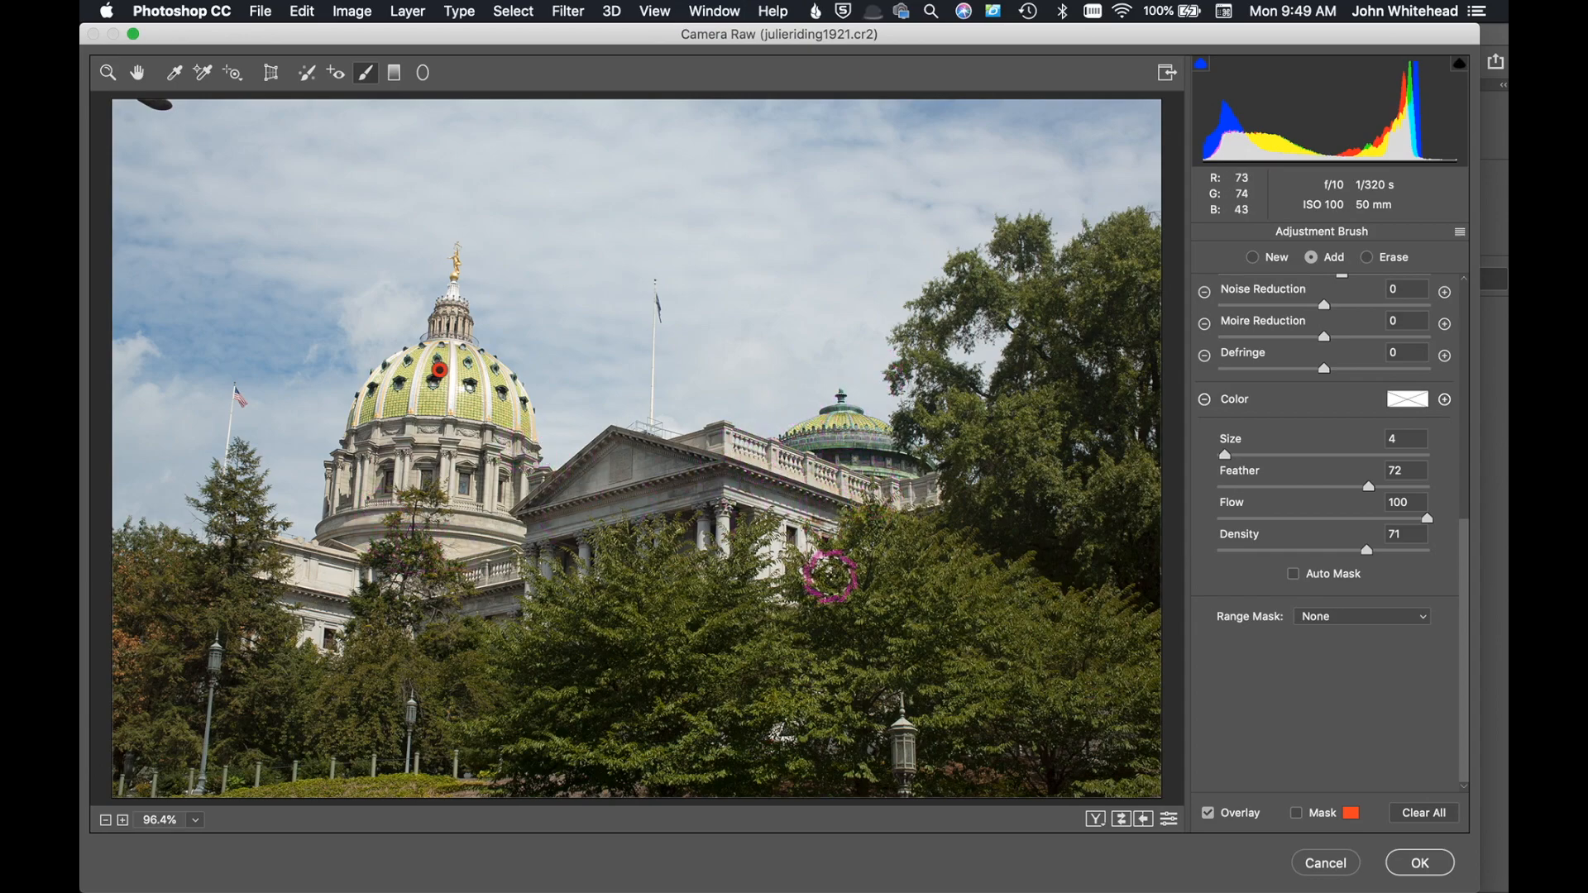
left_click(1419, 864)
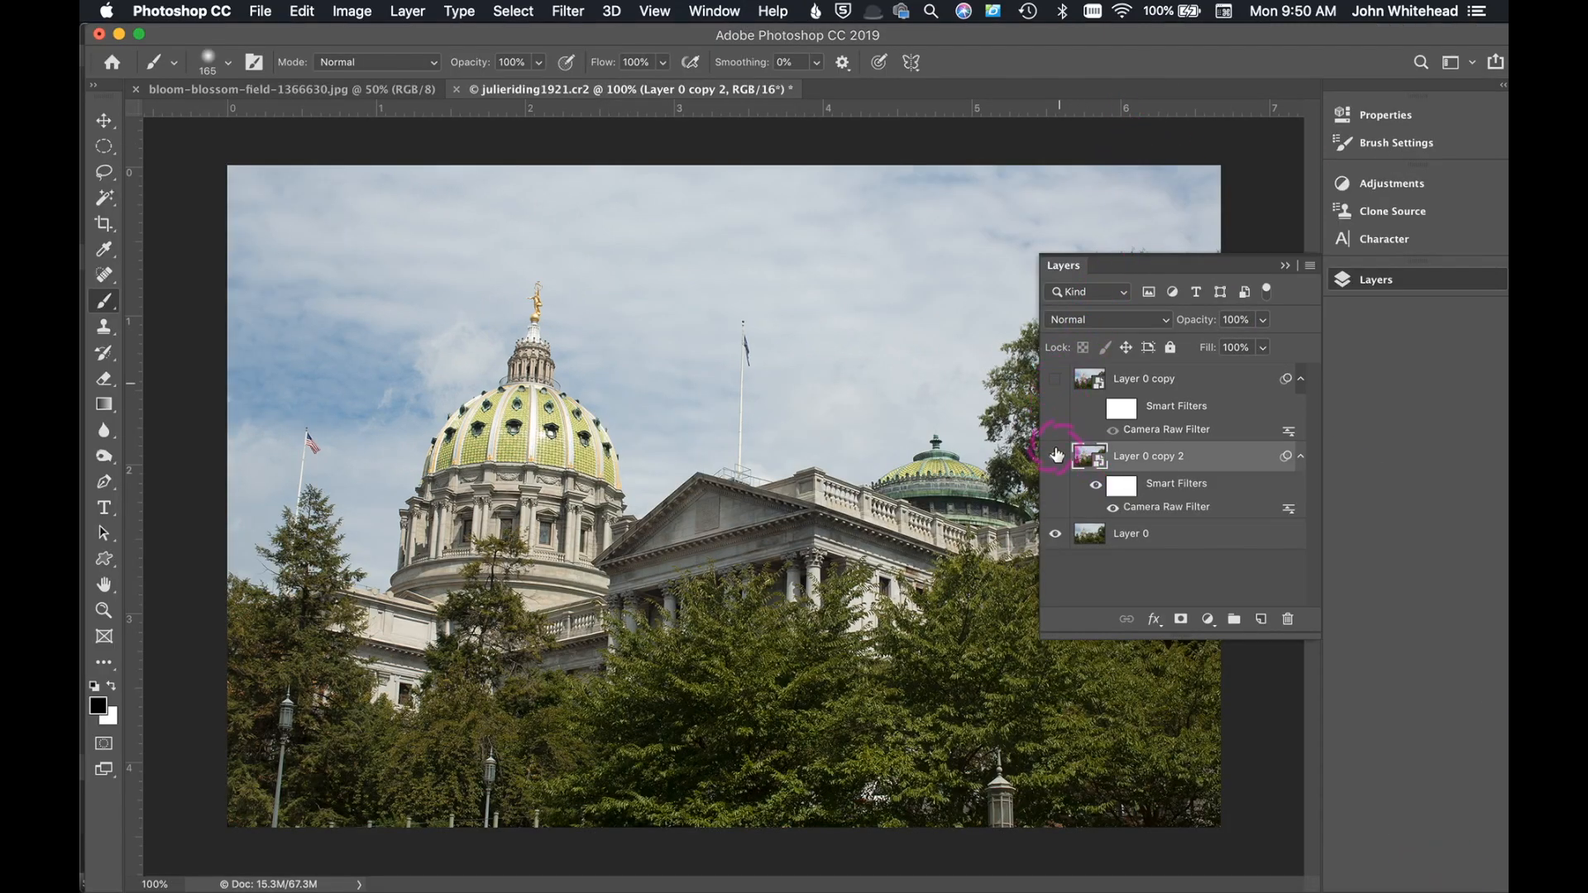
- Compare the globally adjusted Layer 0 copy with the brushed Layer 0 copy 2 by toggling their visibility
left_click(1055, 379)
left_click(1056, 456)
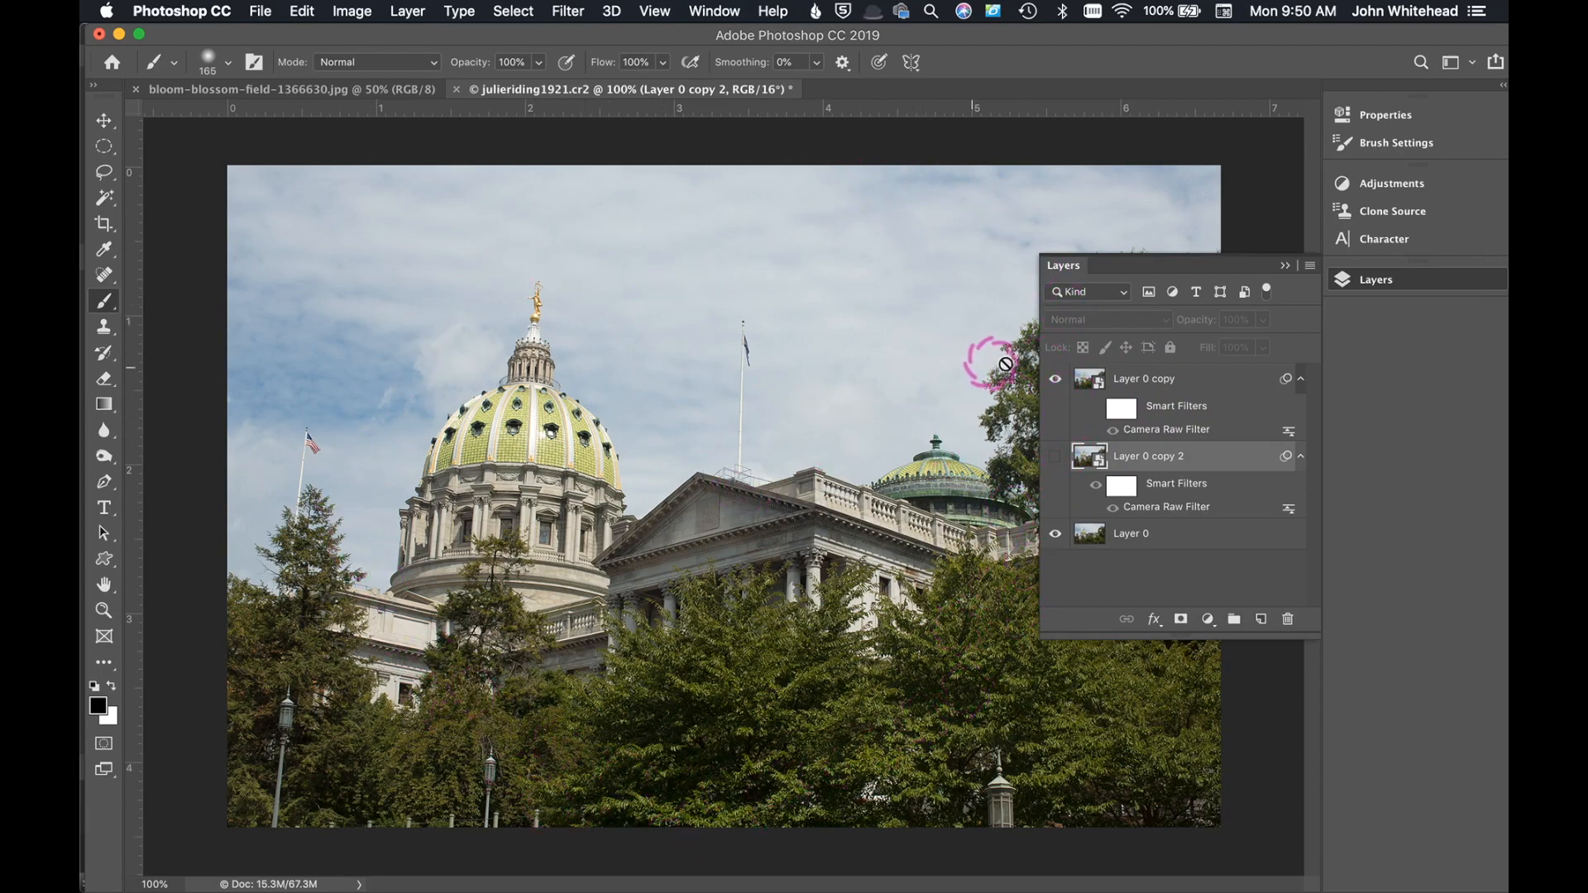
left_click(1056, 460)
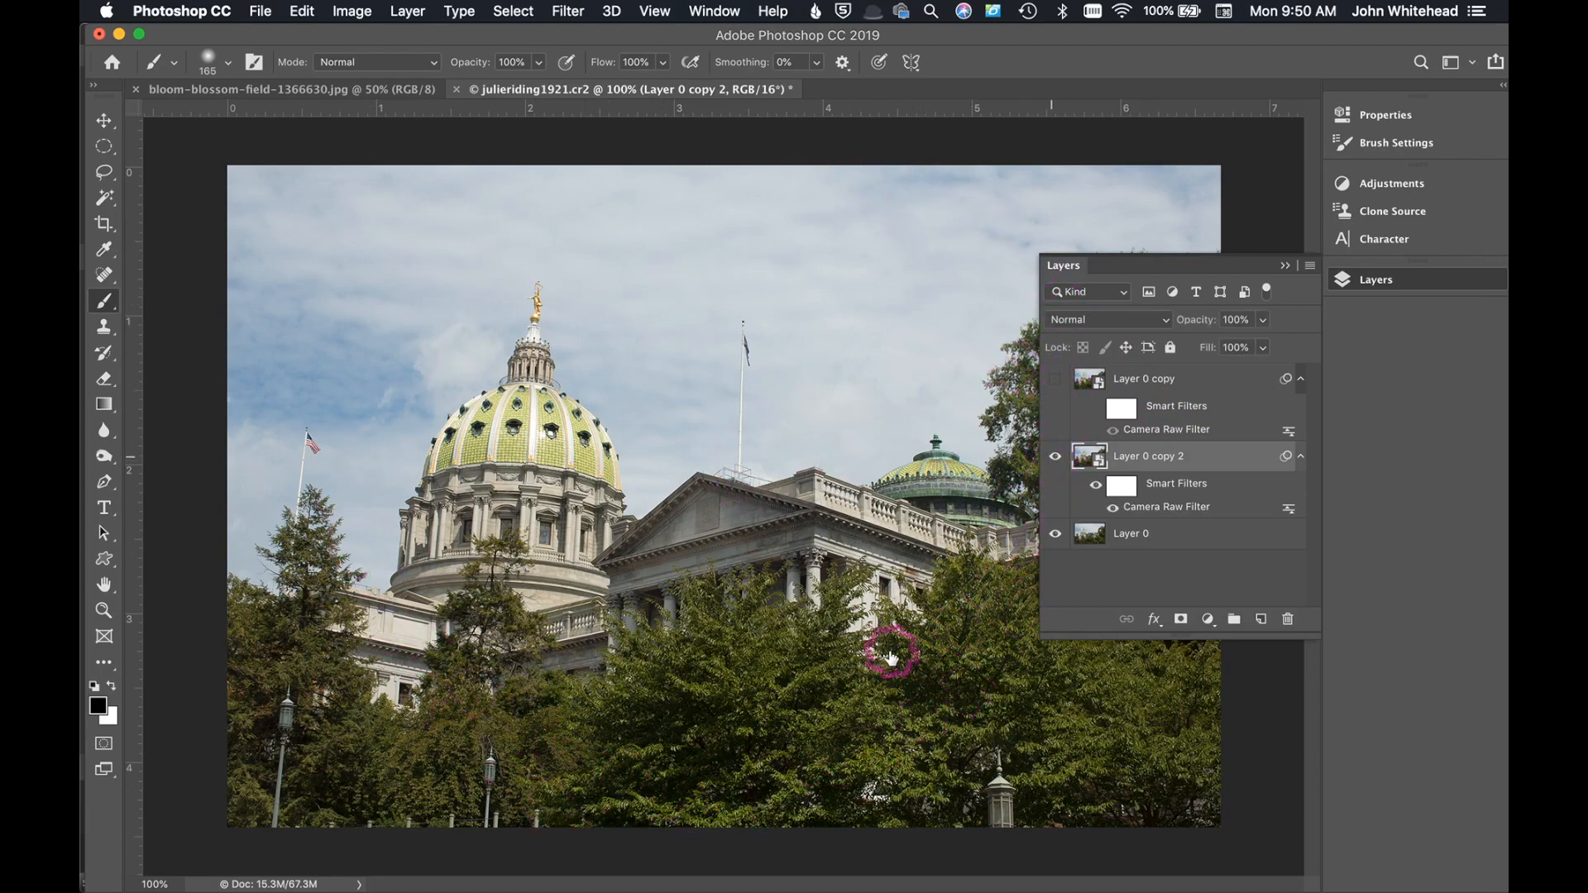